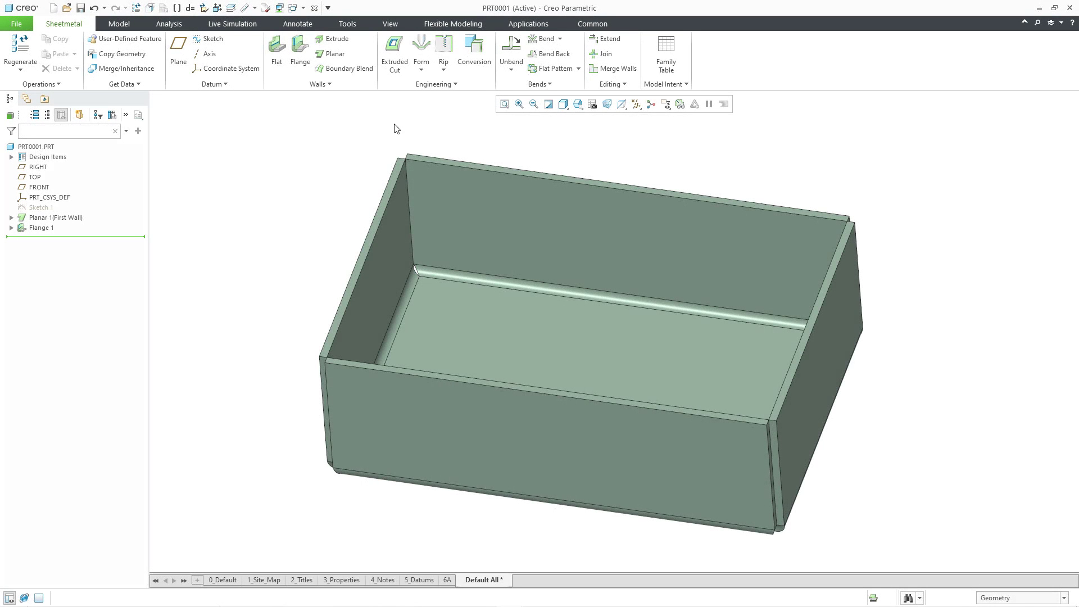
Browse the Engineering feature options and select the first wall and Flange 1 features.
{"action": "left_click", "coordinate": [451, 86]}
{"action": "left_click", "coordinate": [75, 219]}
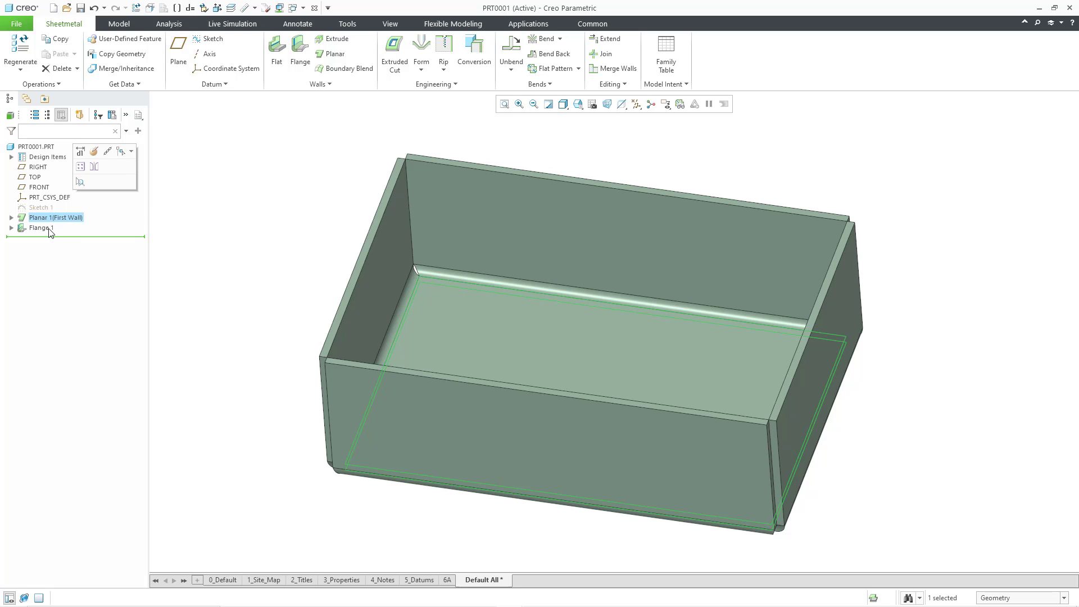
{"action": "left_click", "coordinate": [49, 229]}
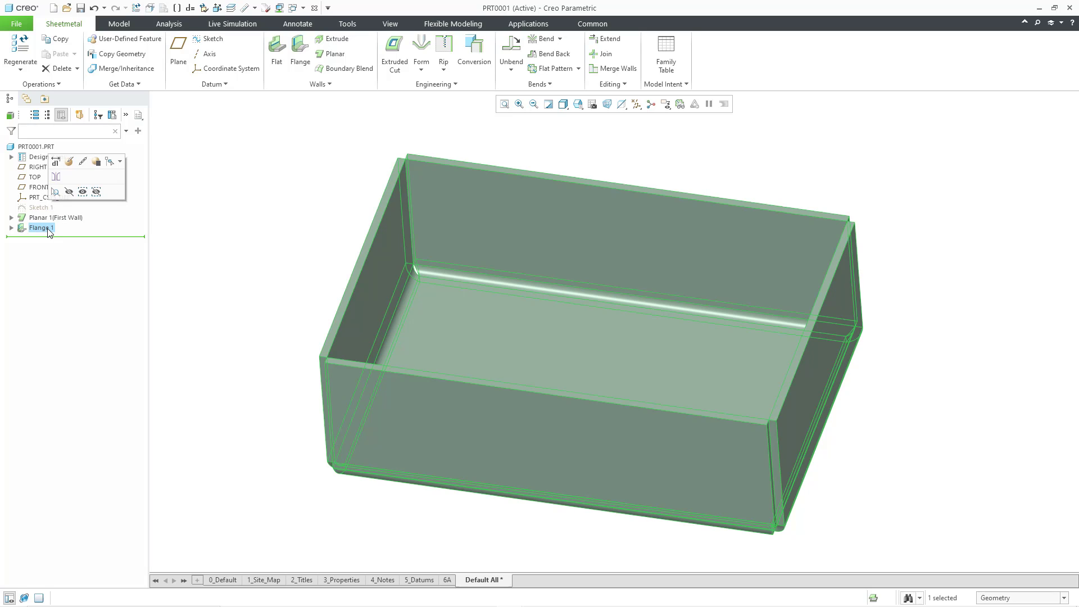
Review Flange 1's corner relief types and the Convert tool, cancelling both unchanged.
{"action": "left_click", "coordinate": [69, 163]}
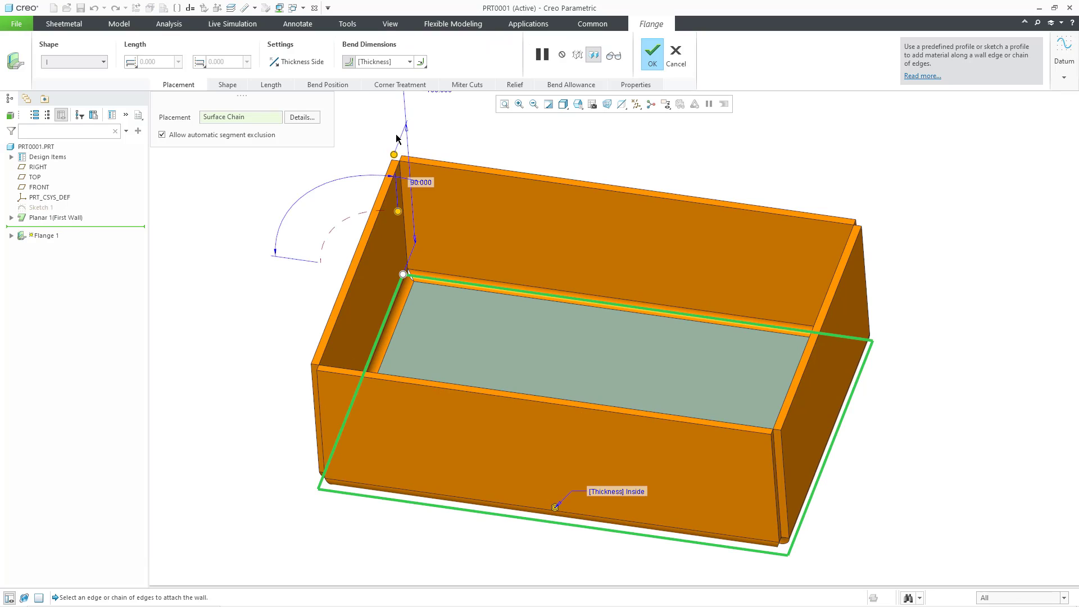
{"action": "left_click", "coordinate": [514, 85]}
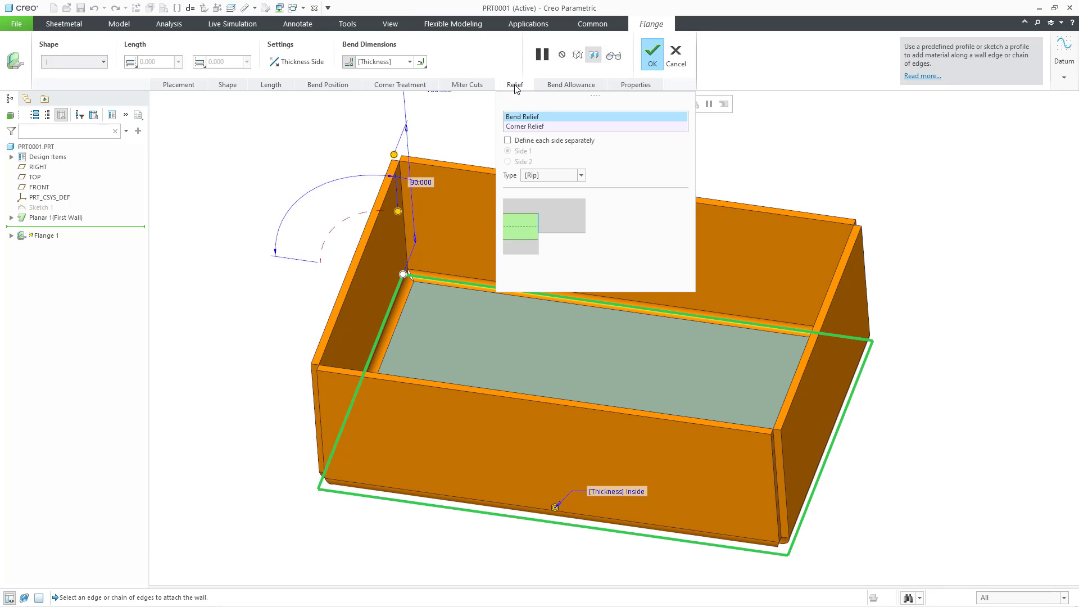
{"action": "left_click", "coordinate": [545, 128]}
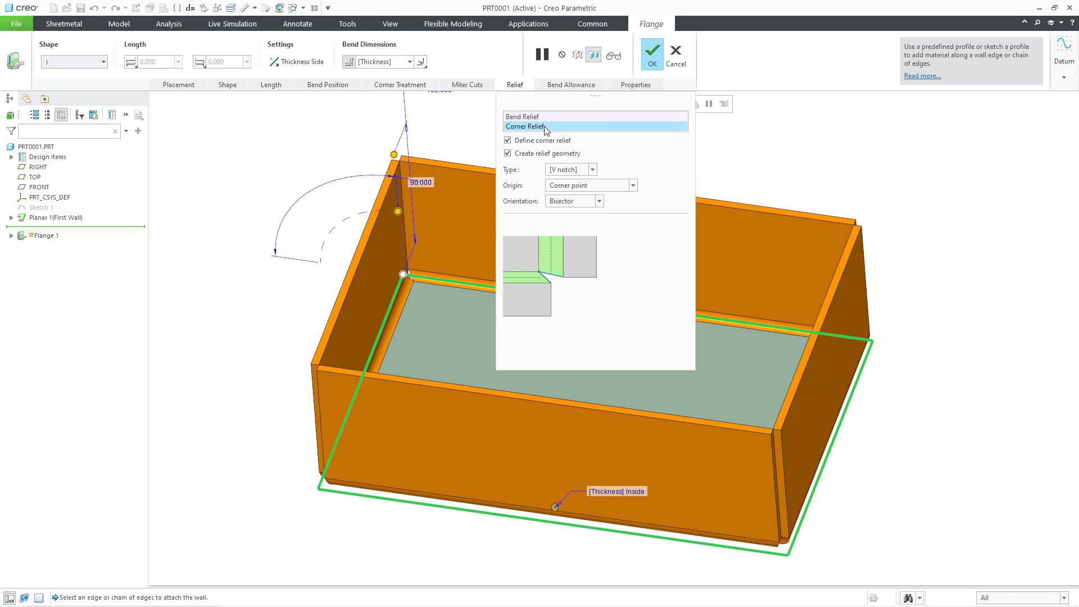
{"action": "left_click", "coordinate": [593, 170]}
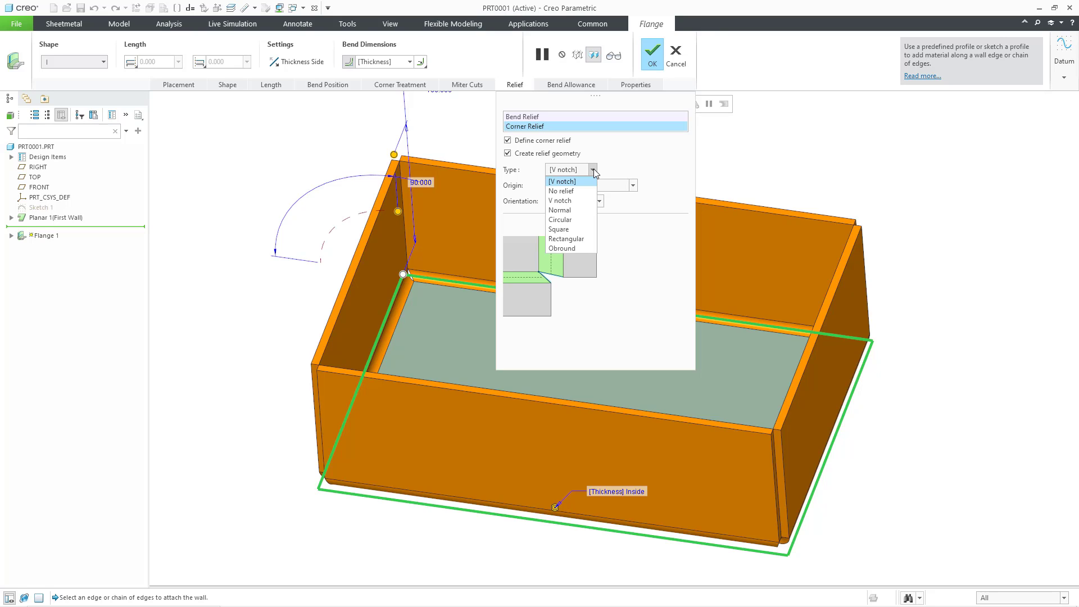
{"action": "left_click", "coordinate": [679, 58]}
{"action": "left_click", "coordinate": [677, 57]}
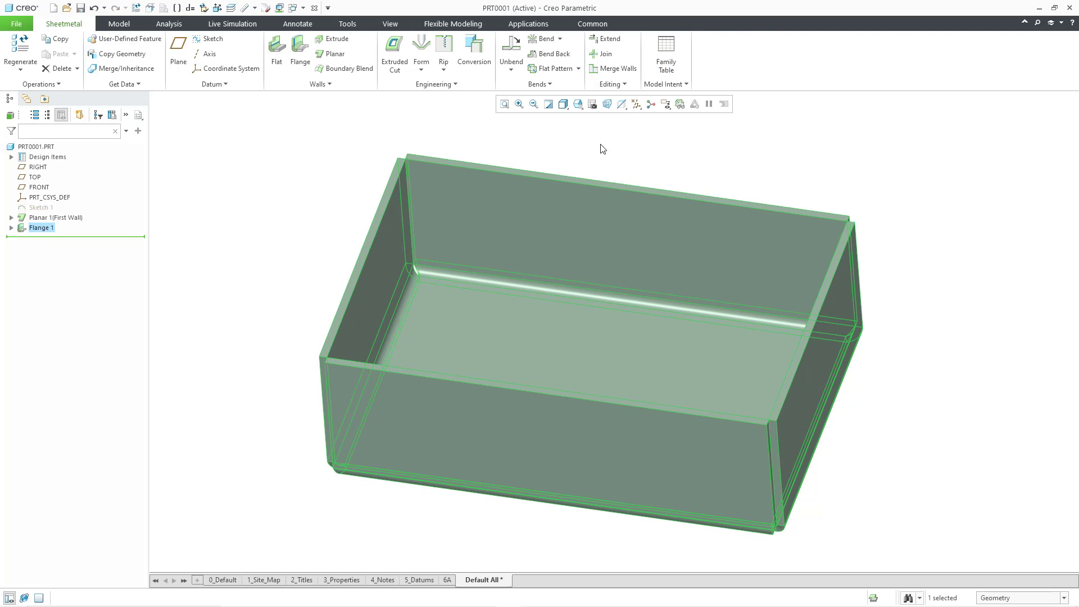
{"action": "left_click", "coordinate": [474, 49]}
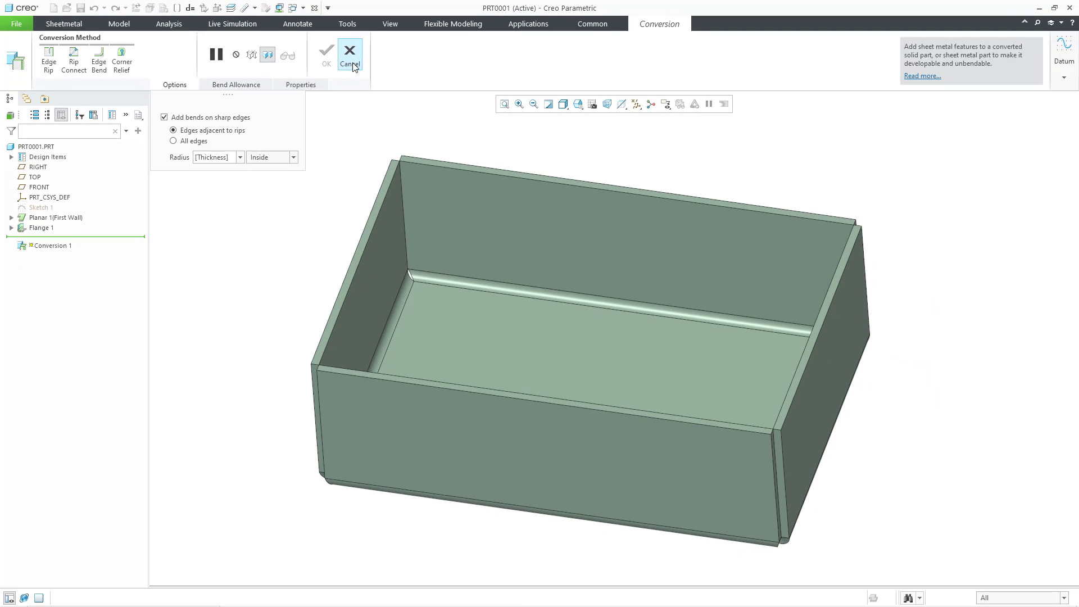
{"action": "left_click", "coordinate": [544, 84]}
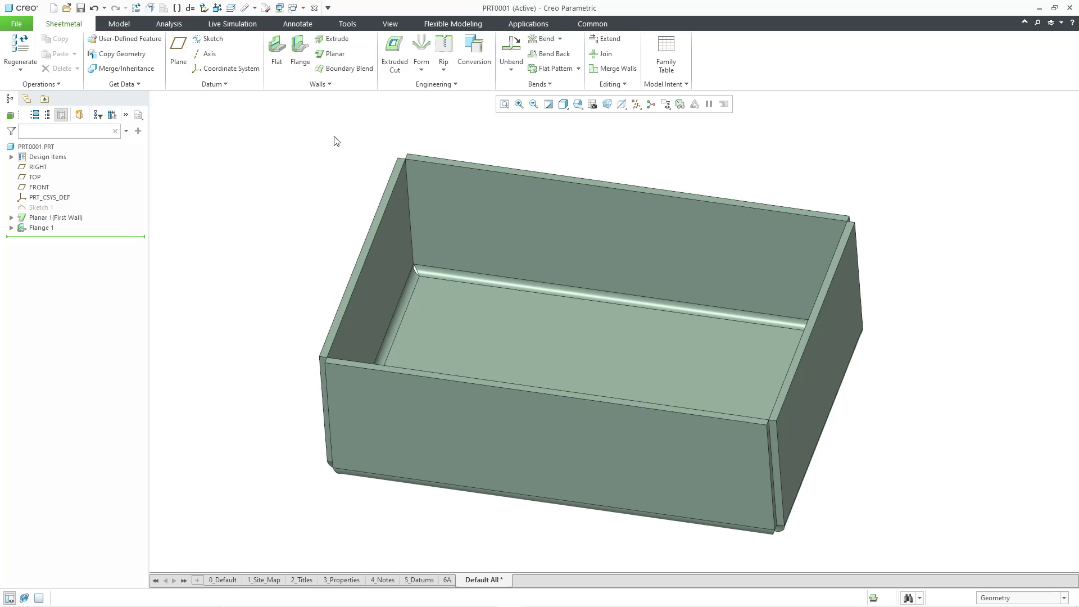
Unbend the tray with Automatic bend selection into a flat cross-shaped blank.
{"action": "left_click", "coordinate": [511, 54]}
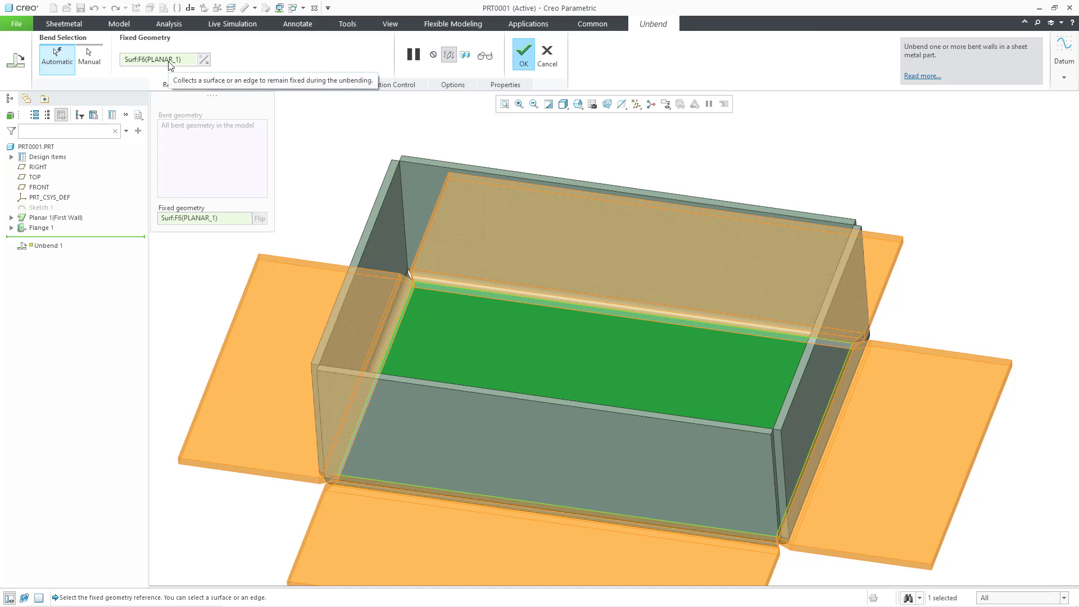
{"action": "left_click", "coordinate": [523, 56]}
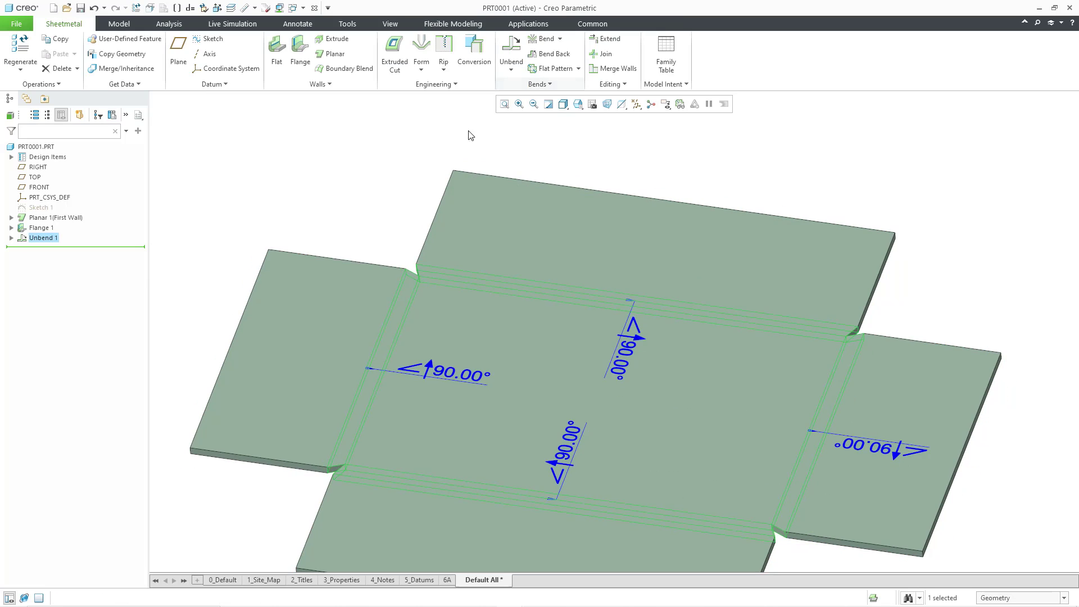
{"action": "left_click", "coordinate": [457, 146]}
{"action": "scroll", "coordinate": [464, 138], "scroll_direction": "up", "scroll_amount": 1}
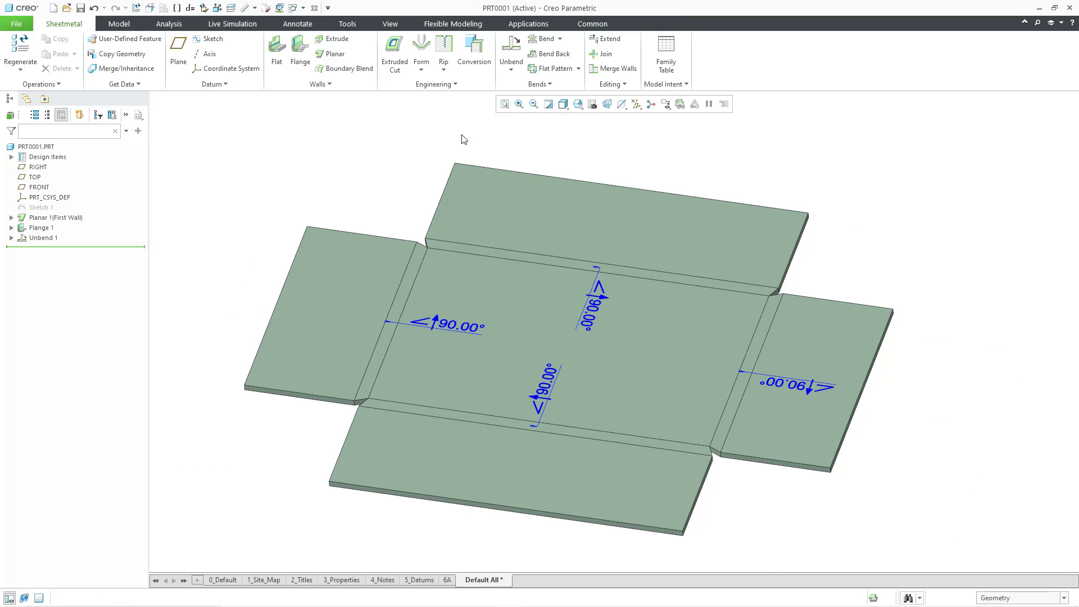
{"action": "left_click", "coordinate": [444, 84]}
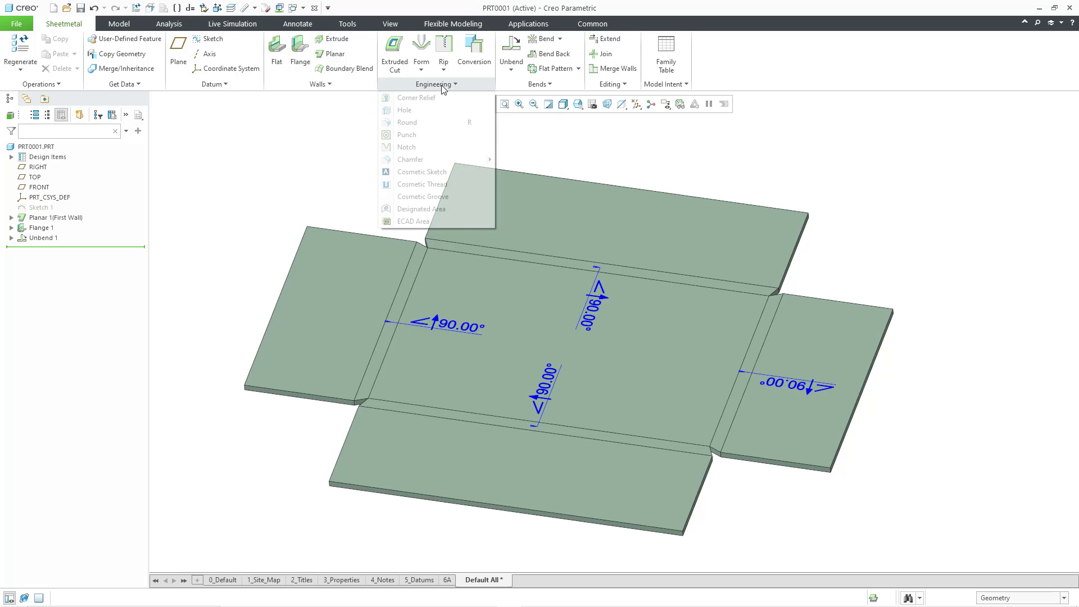
{"action": "left_click", "coordinate": [419, 98]}
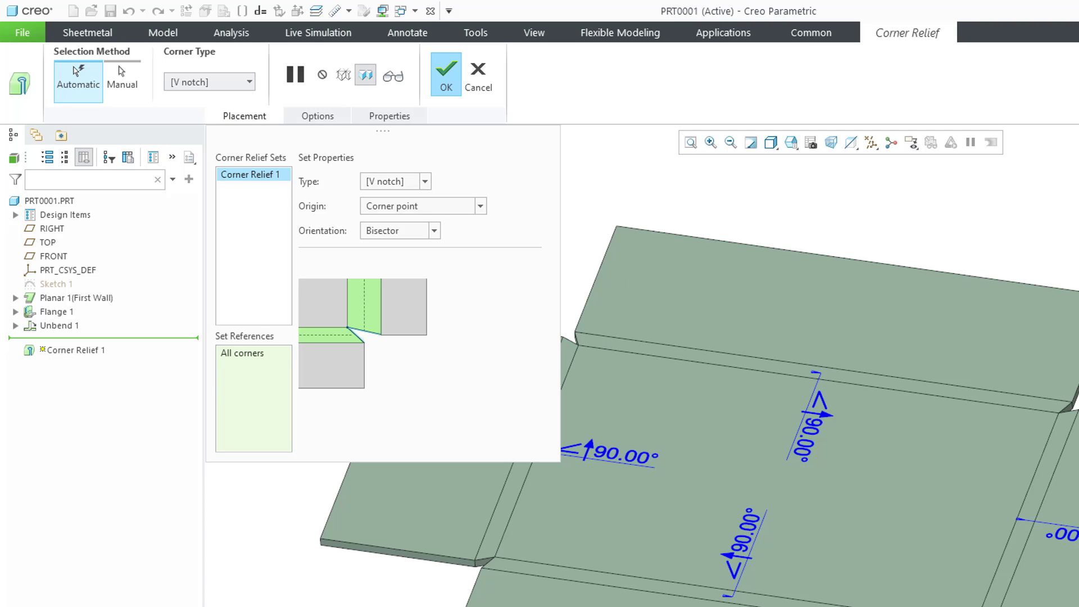
{"action": "middle_click_drag", "start_coordinate": [772, 383], "coordinate": [887, 387], "text": "shift"}
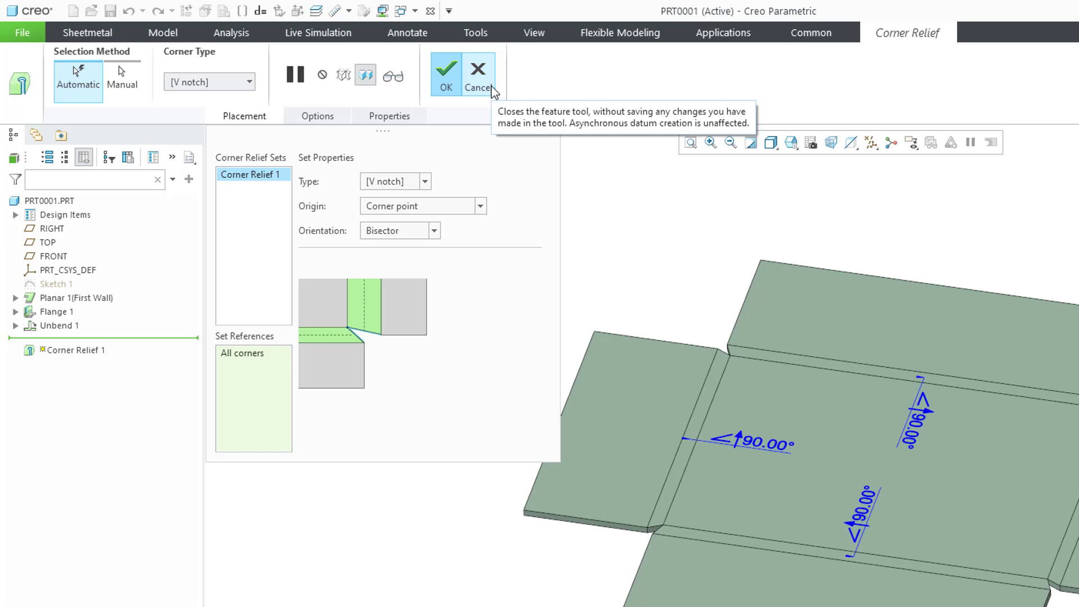
{"action": "left_click", "coordinate": [494, 92]}
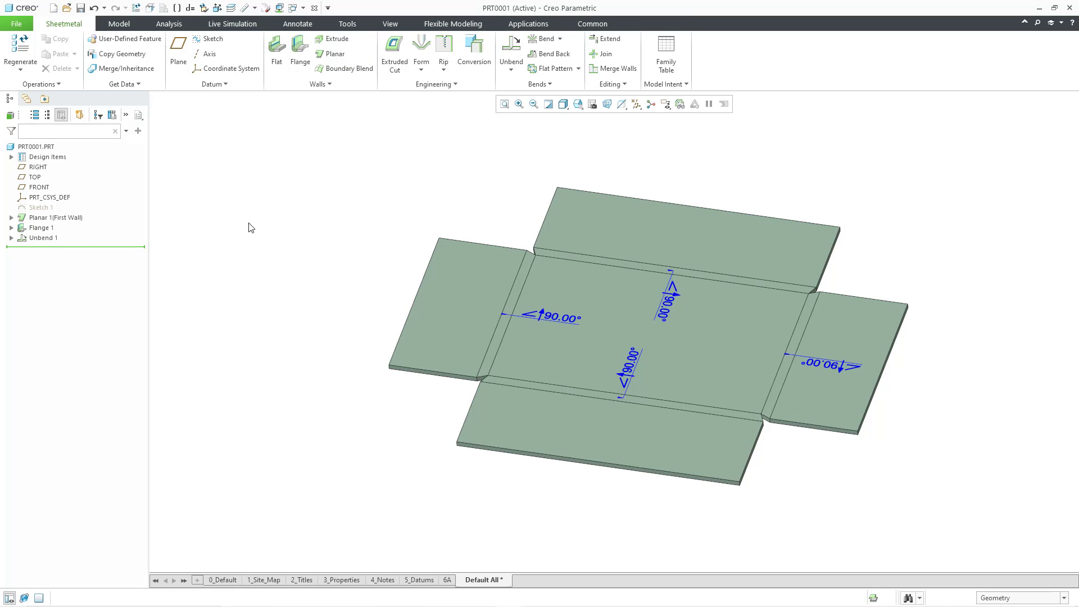
Switch to CORNER_RELIEF.PRT and roll the model back before Convert, then forward again.
{"action": "left_click", "coordinate": [302, 14]}
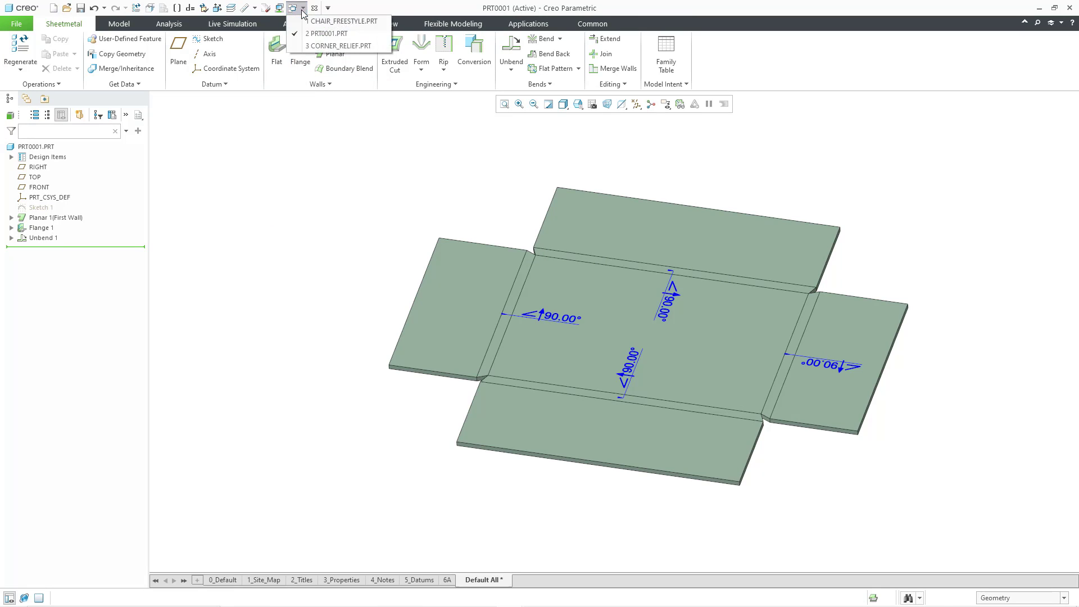
{"action": "left_click", "coordinate": [329, 45]}
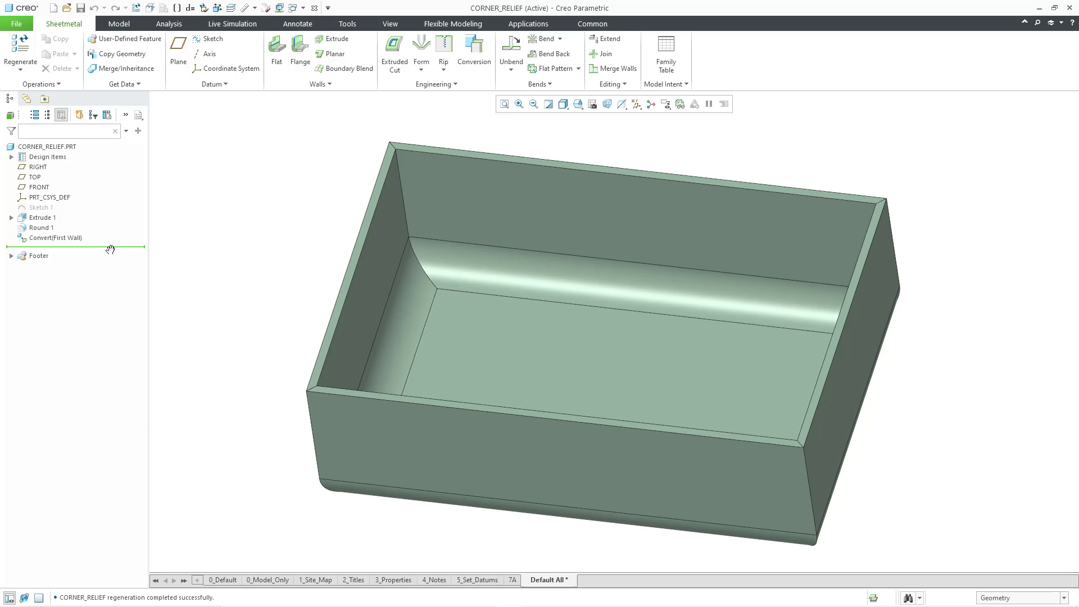
{"action": "left_click_drag", "start_coordinate": [110, 249], "coordinate": [119, 233]}
{"action": "left_click", "coordinate": [50, 227]}
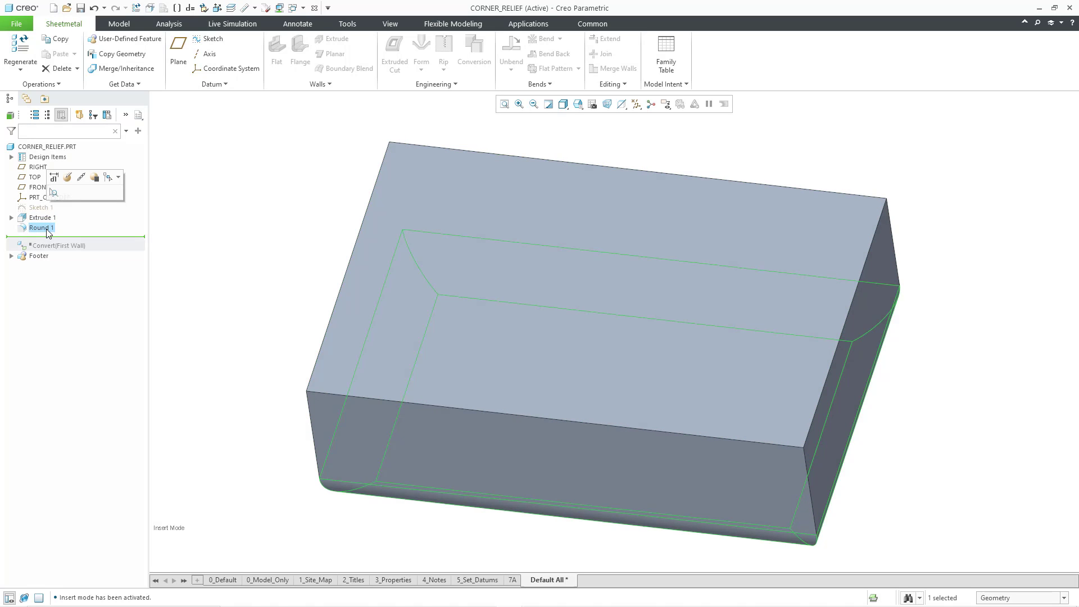
{"action": "left_click", "coordinate": [107, 249]}
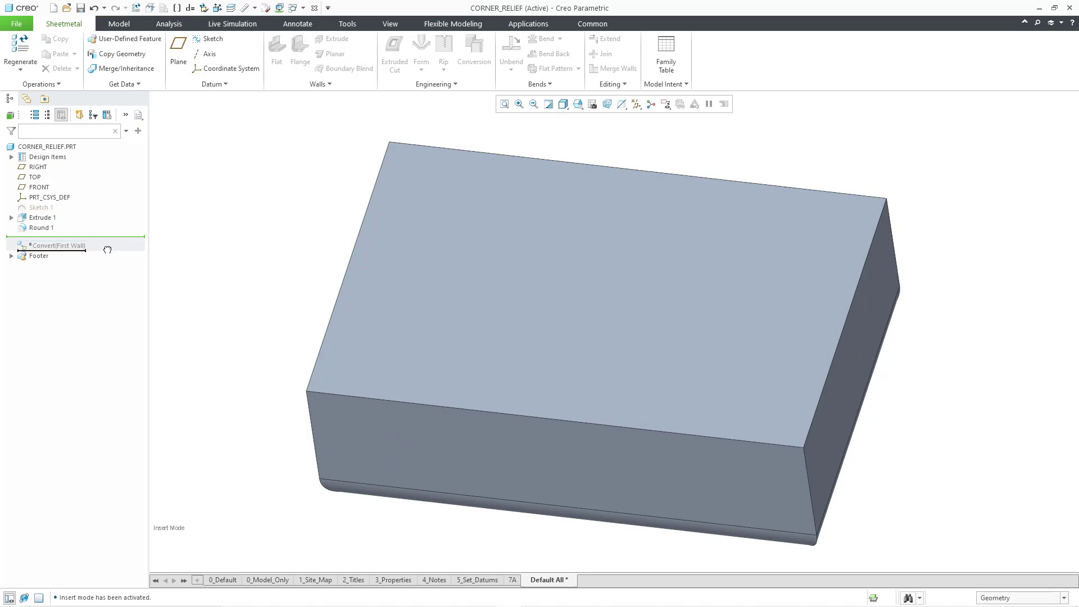
{"action": "left_click_drag", "start_coordinate": [107, 249], "coordinate": [107, 250]}
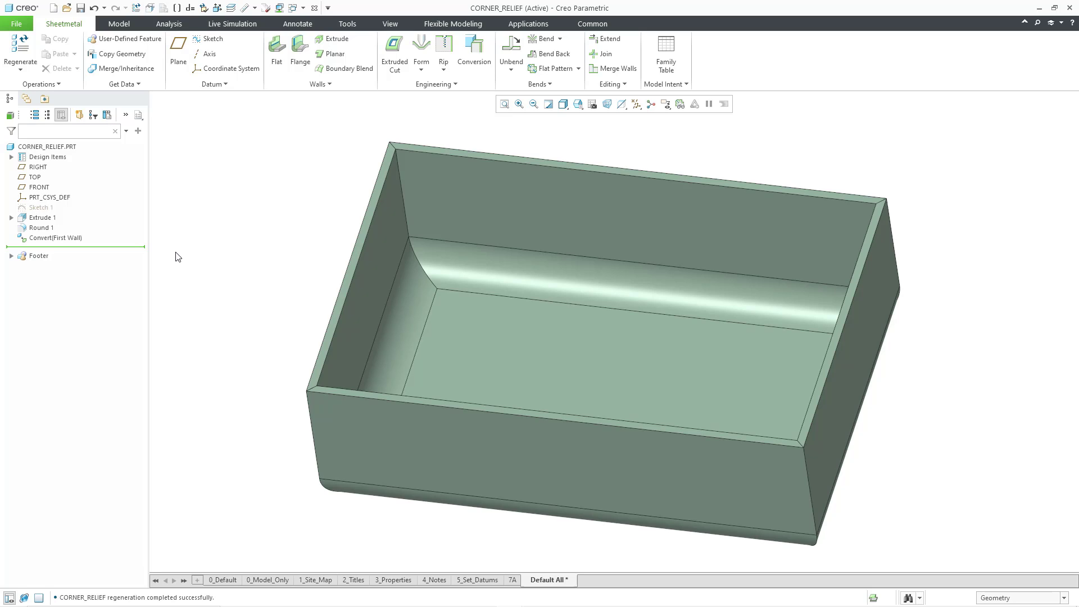
Start an Edge Rip and pick the back-left and a second vertical corner edge.
{"action": "left_click", "coordinate": [444, 72]}
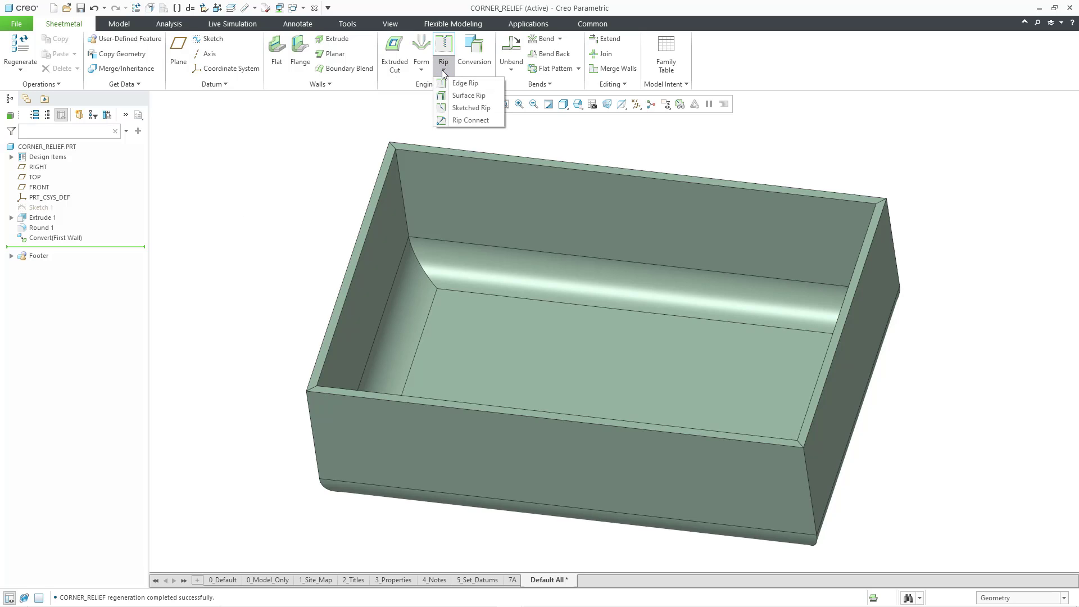
{"action": "left_click", "coordinate": [470, 83]}
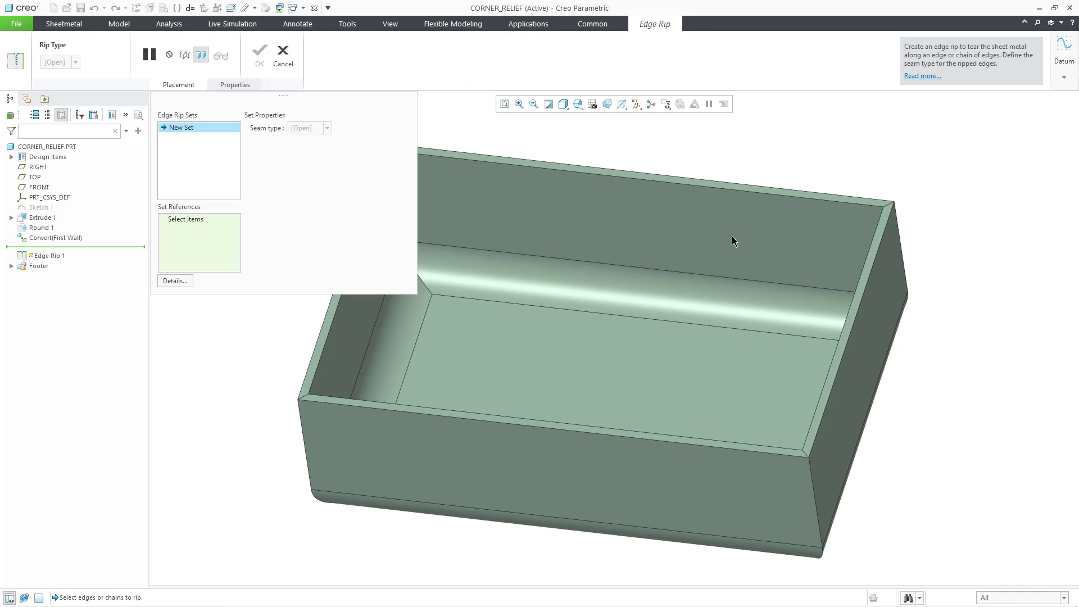
{"action": "scroll", "coordinate": [820, 255], "scroll_direction": "up", "scroll_amount": 2}
{"action": "left_click", "coordinate": [551, 223]}
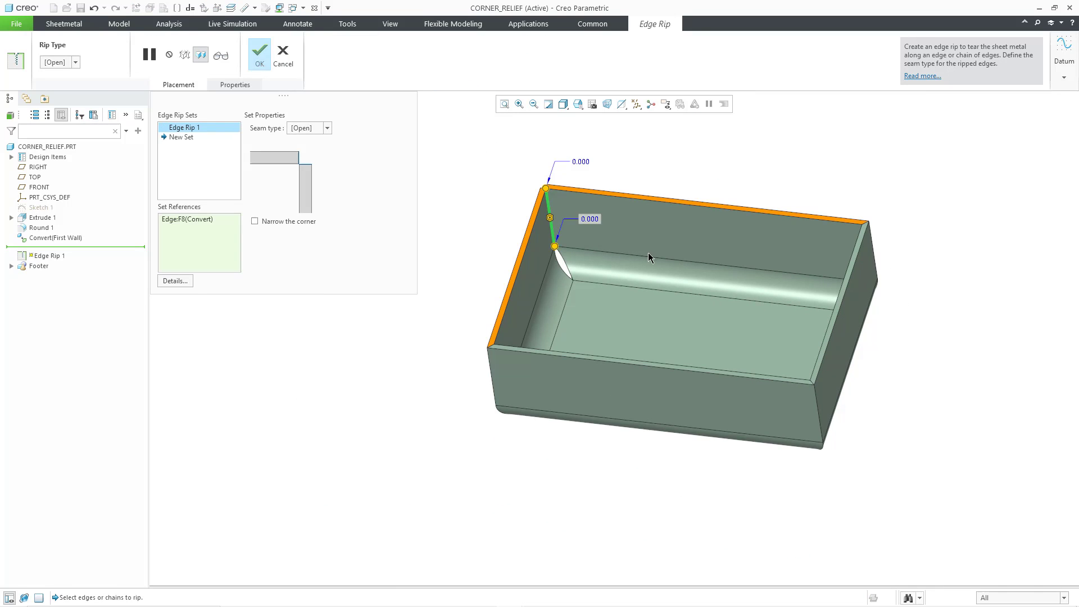
{"action": "scroll", "coordinate": [784, 273], "scroll_direction": "down", "scroll_amount": 3}
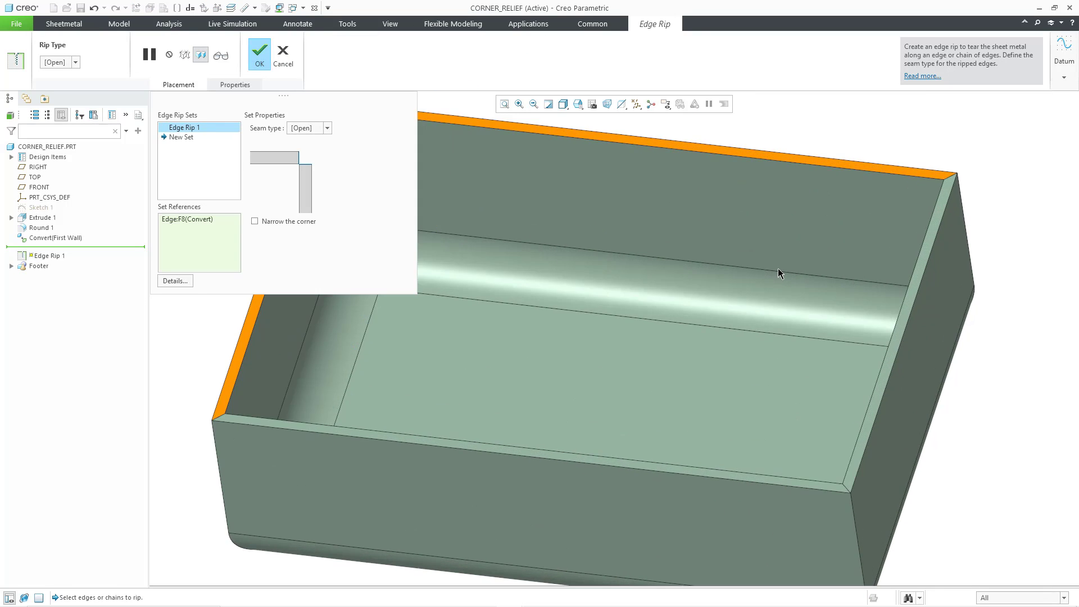
{"action": "left_click", "coordinate": [950, 234]}
{"action": "scroll", "coordinate": [952, 239], "scroll_direction": "up", "scroll_amount": 2}
Add the bottom-left and lower-right corner edges, finish Edge Rip 1, and preview Unbend.
{"action": "middle_click_drag", "start_coordinate": [711, 332], "coordinate": [602, 433]}
{"action": "left_click", "coordinate": [524, 445]}
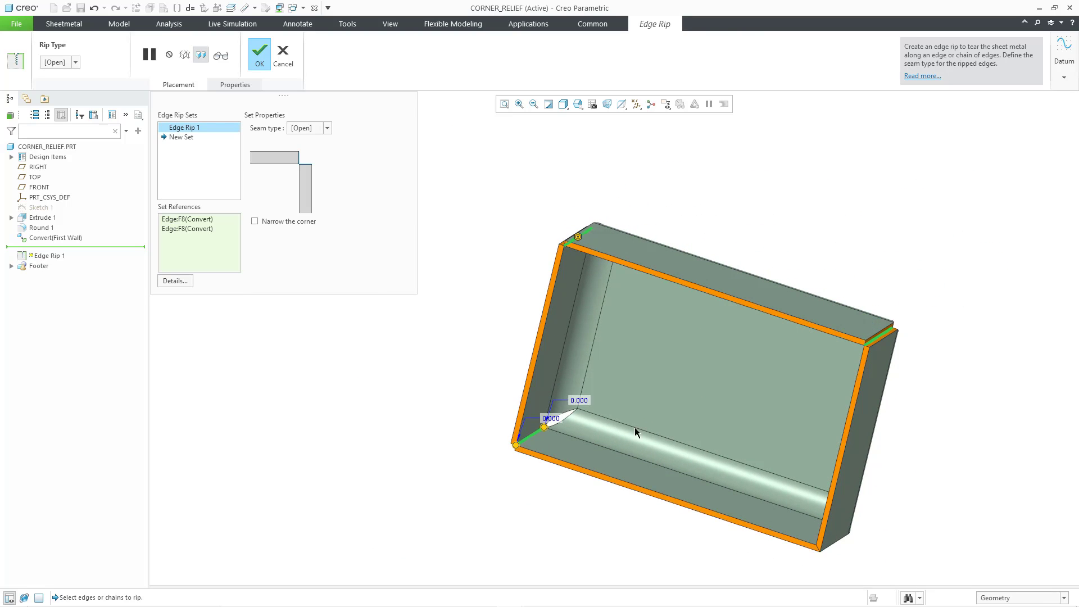
{"action": "mouse_move", "coordinate": [701, 392]}
{"action": "middle_mouse_down"}
{"action": "mouse_move", "coordinate": [735, 363]}
{"action": "mouse_move", "coordinate": [752, 401]}
{"action": "middle_mouse_up"}
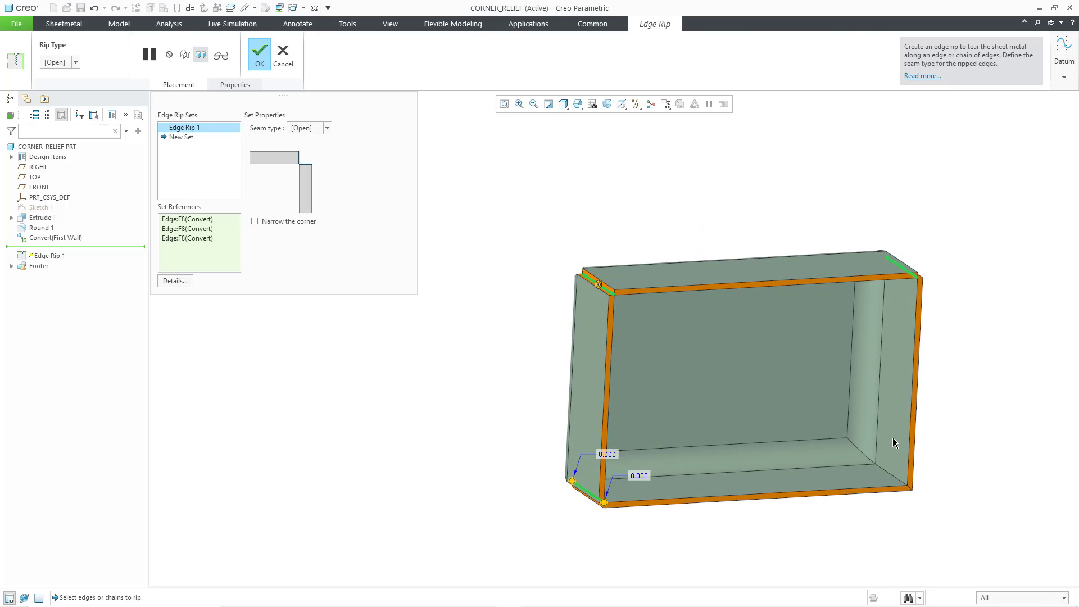
{"action": "left_click", "coordinate": [892, 471]}
{"action": "middle_click_drag", "start_coordinate": [827, 440], "coordinate": [760, 360]}
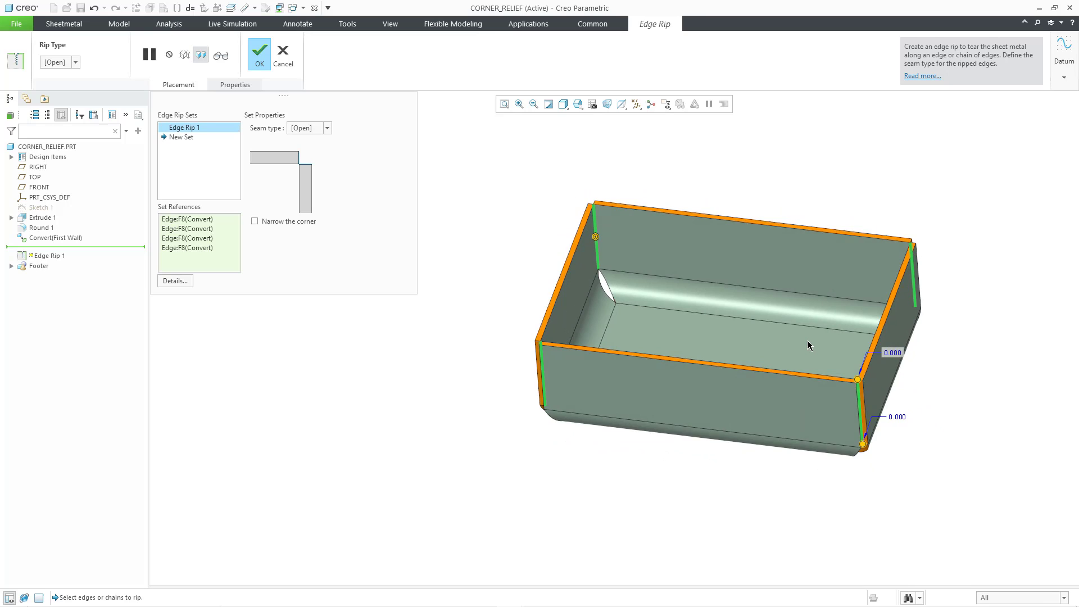
{"action": "scroll", "coordinate": [808, 344], "scroll_direction": "down", "scroll_amount": 2}
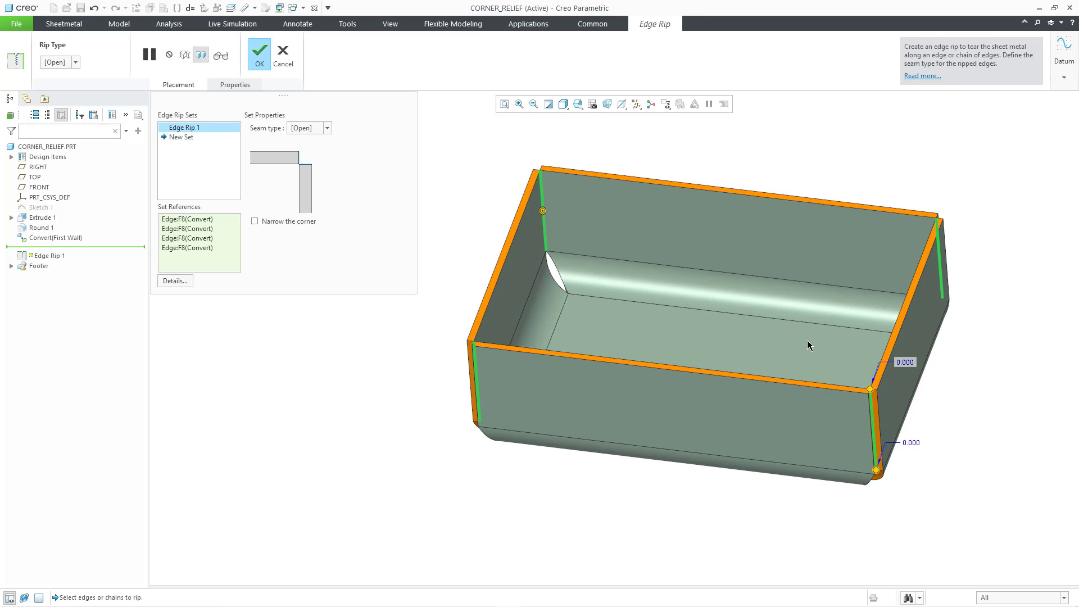
{"action": "left_click", "coordinate": [261, 60]}
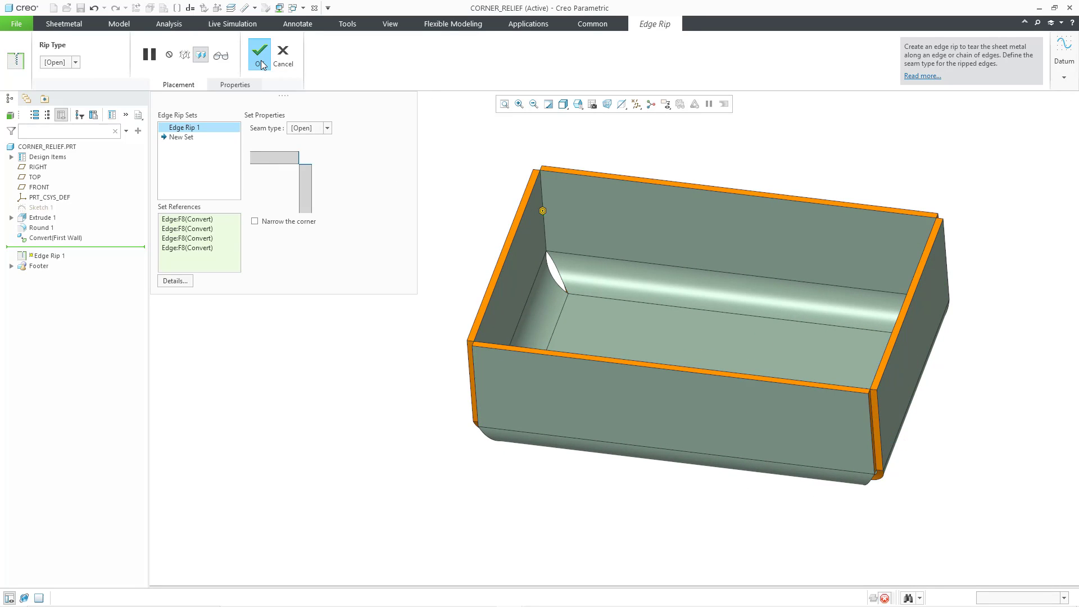
{"action": "left_click", "coordinate": [304, 212]}
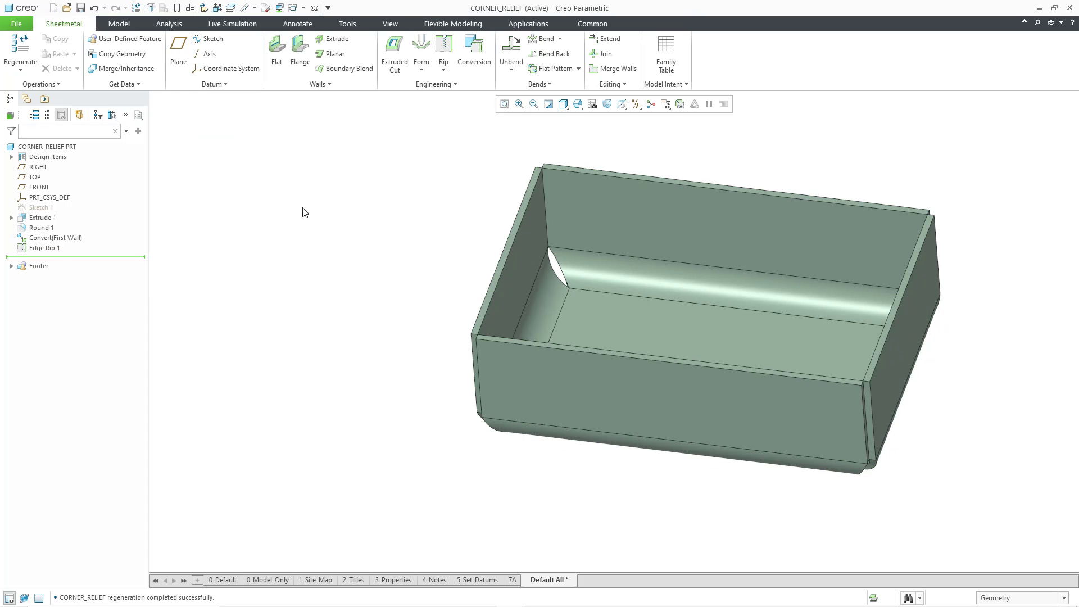
{"action": "left_click", "coordinate": [509, 46]}
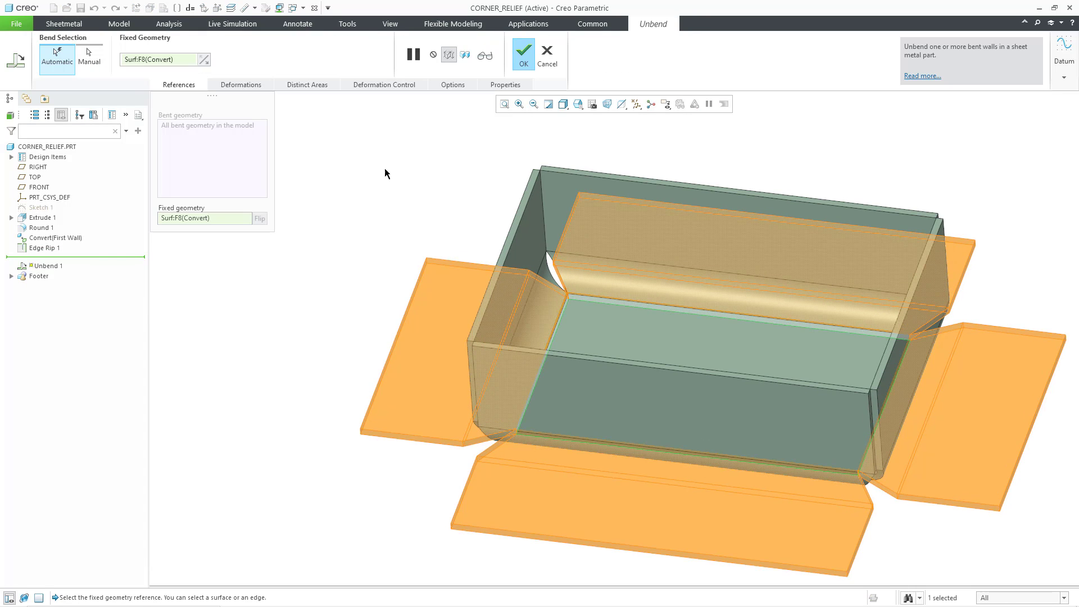
Confirm Unbend 1 to flatten the ripped tray and start a Corner Relief feature.
{"action": "left_click", "coordinate": [526, 55]}
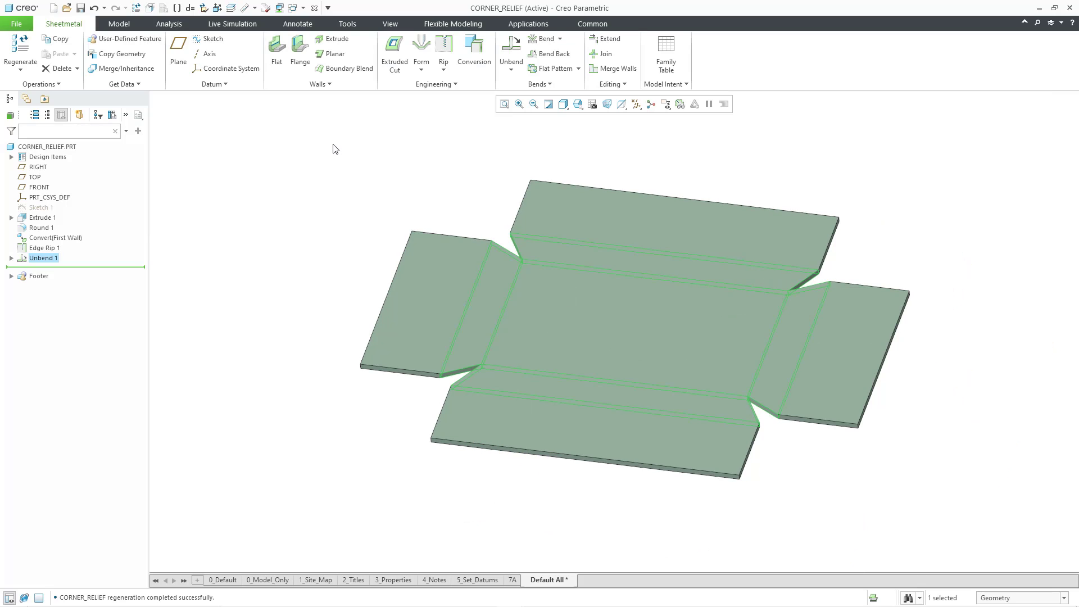
{"action": "left_click", "coordinate": [335, 148]}
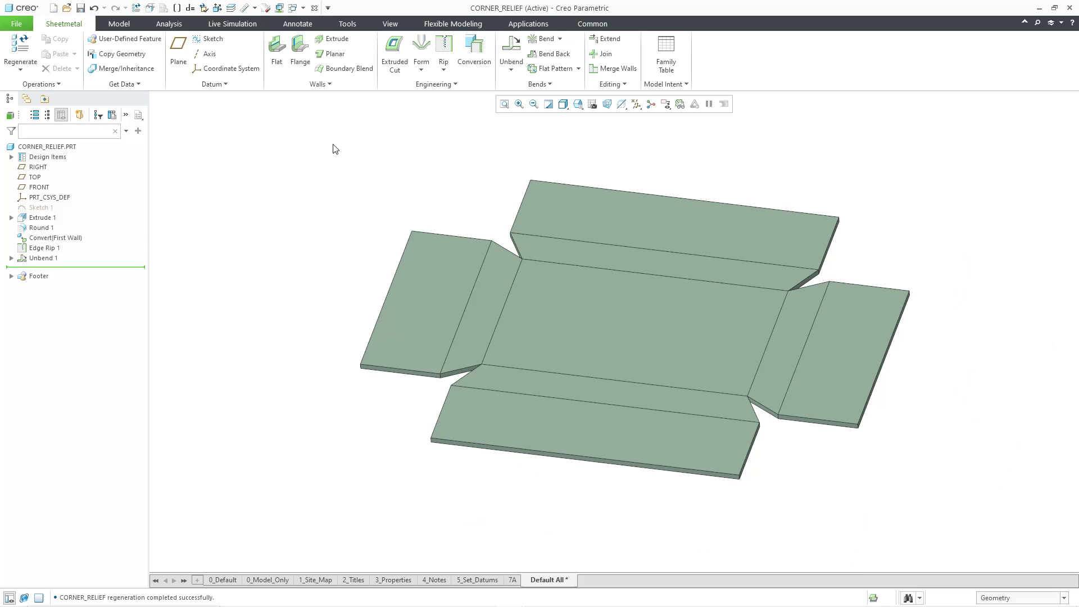
{"action": "left_click", "coordinate": [437, 89]}
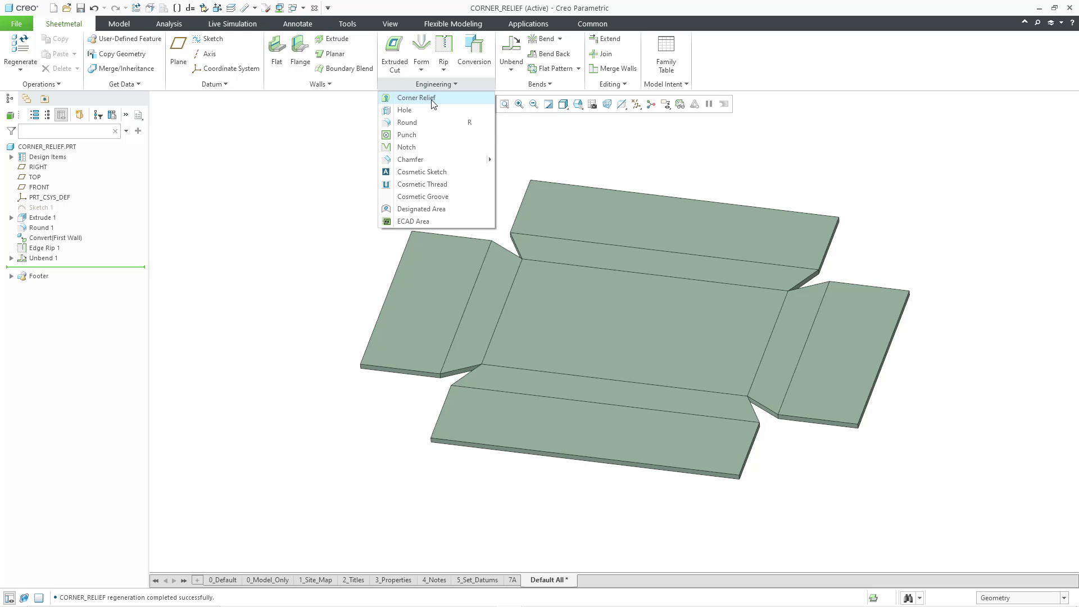
{"action": "left_click", "coordinate": [433, 101]}
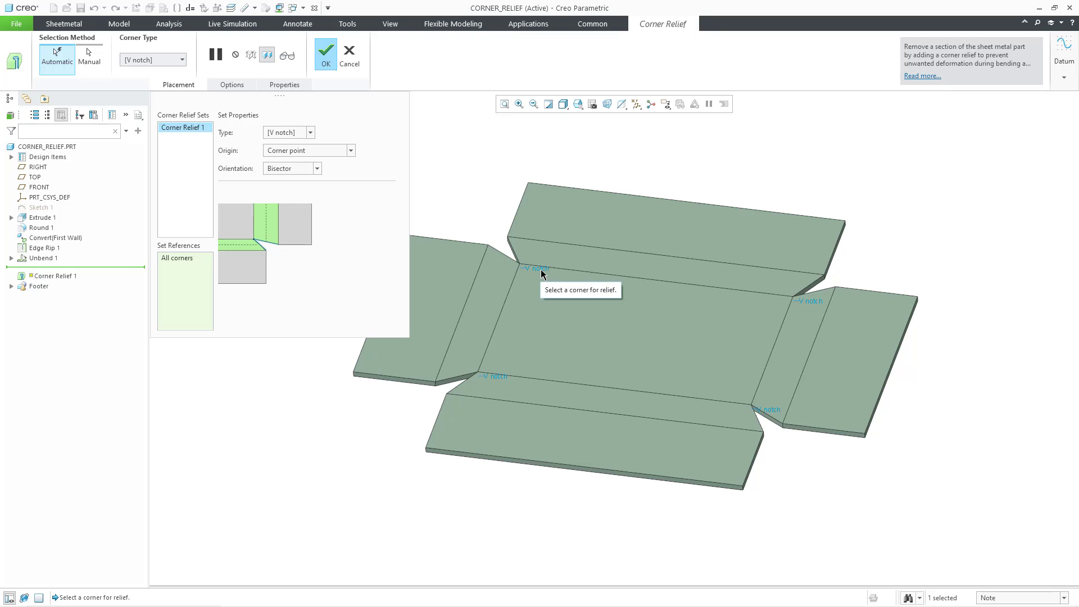
Set relief type Normal with Corner point origin, after trying No relief and Bend lines intersection.
{"action": "left_click", "coordinate": [310, 134]}
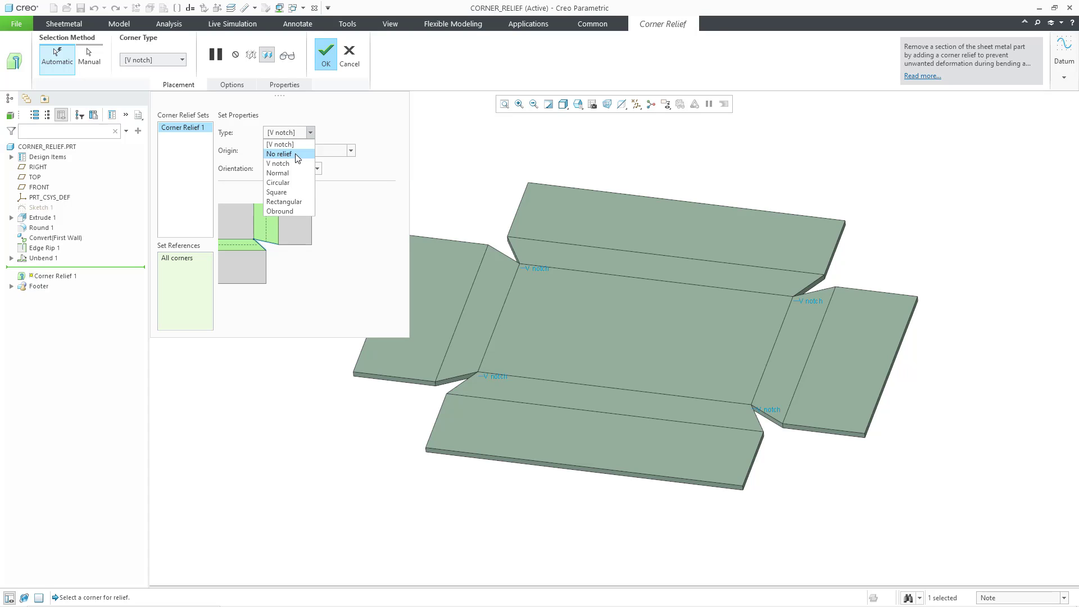
{"action": "left_click", "coordinate": [297, 154]}
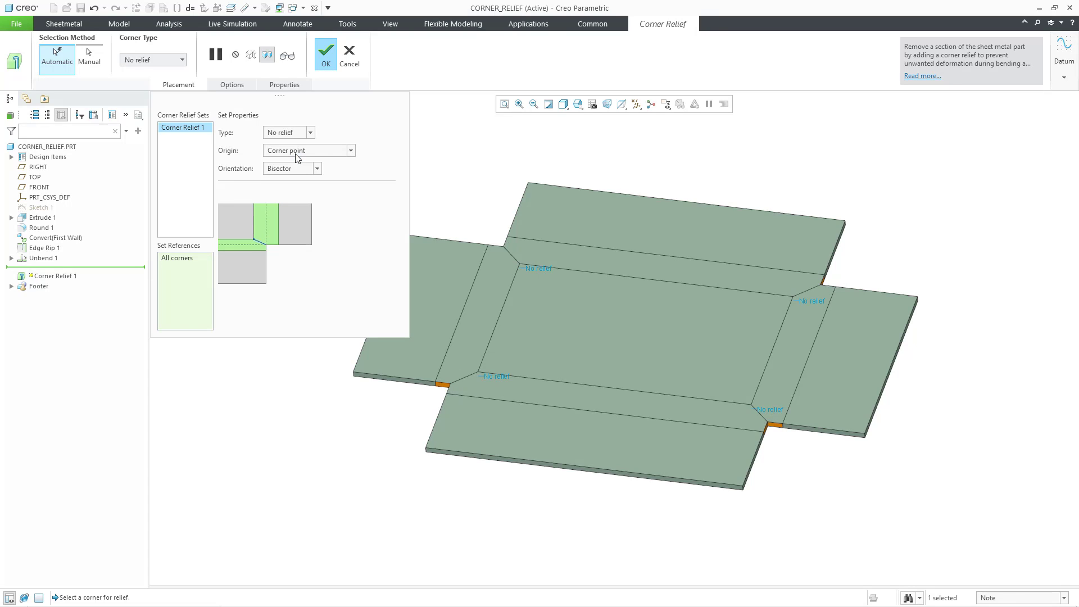
{"action": "left_click", "coordinate": [310, 134]}
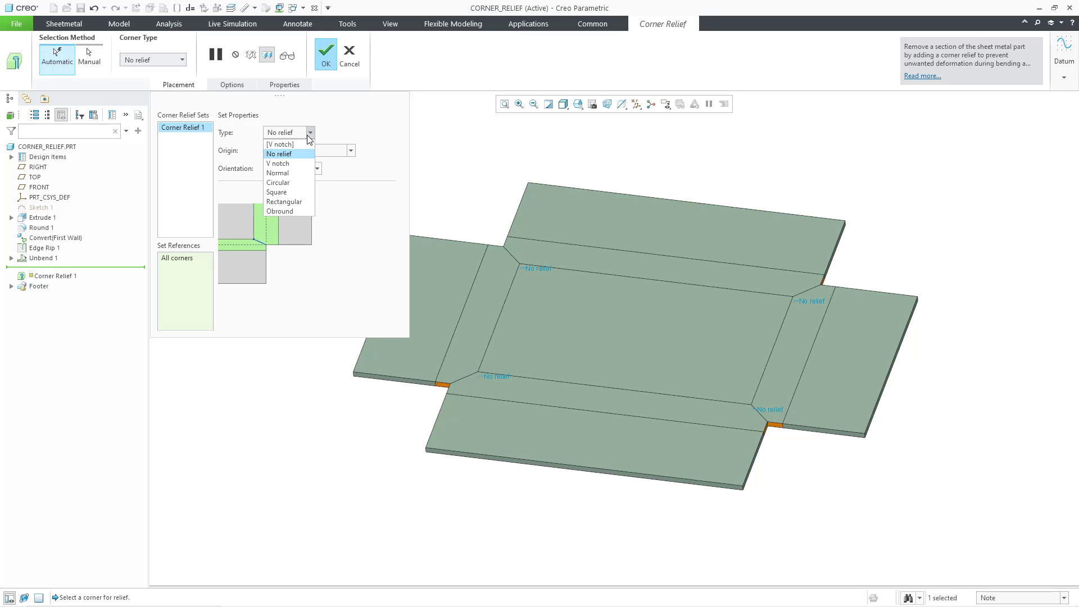
{"action": "left_click", "coordinate": [298, 174]}
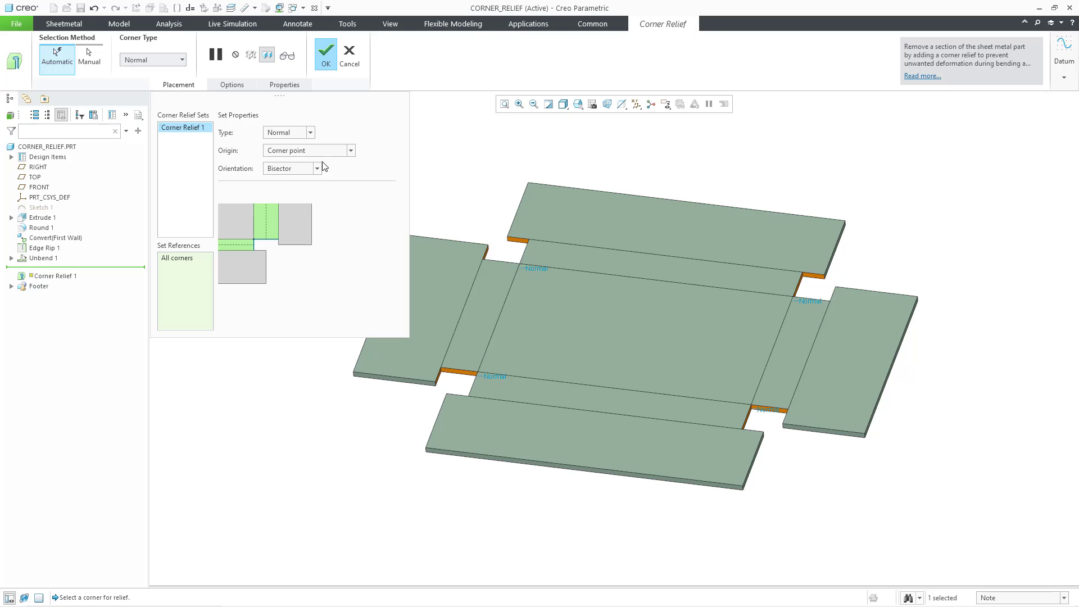
{"action": "left_click", "coordinate": [297, 153]}
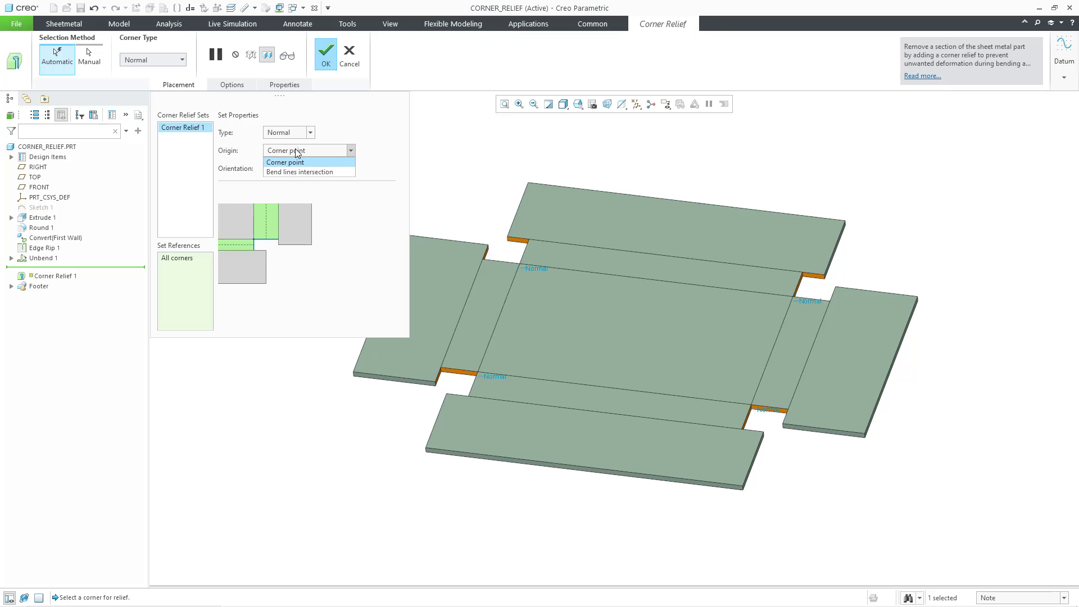
{"action": "left_click", "coordinate": [303, 172]}
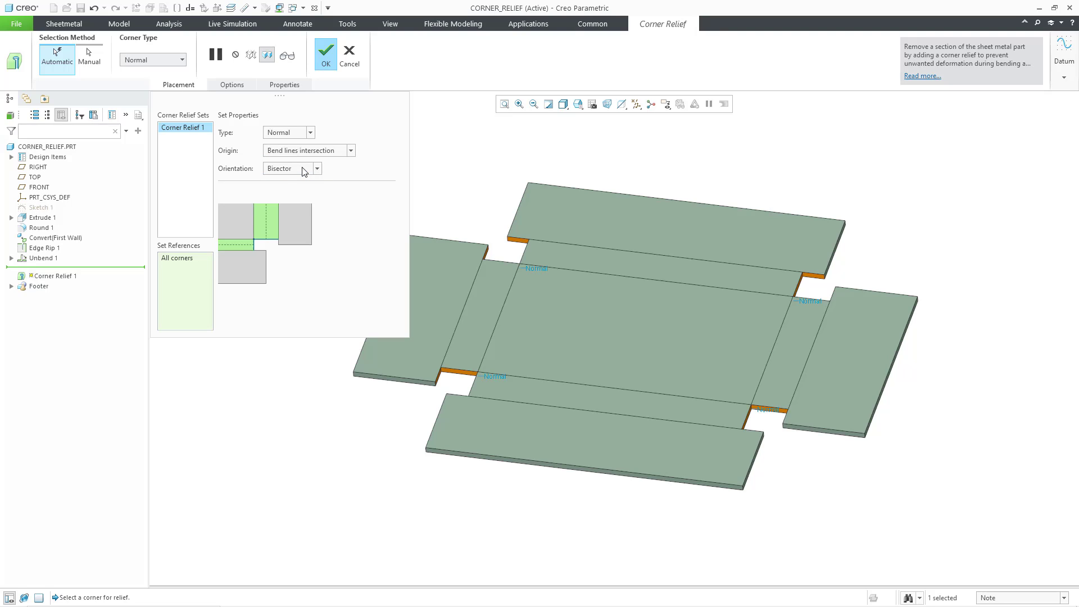
{"action": "left_click", "coordinate": [304, 152]}
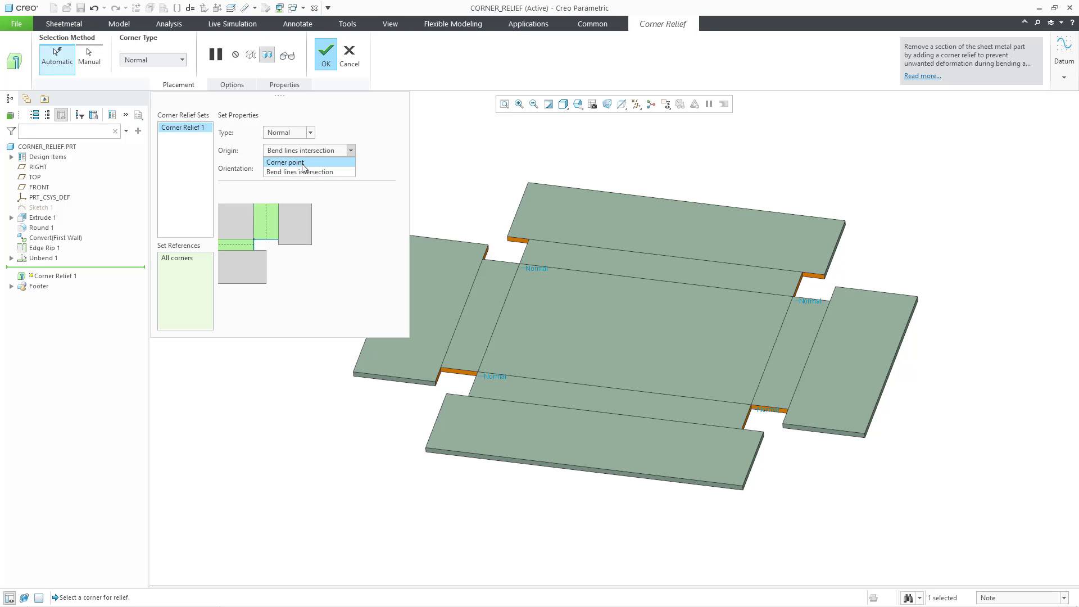
{"action": "left_click", "coordinate": [303, 161]}
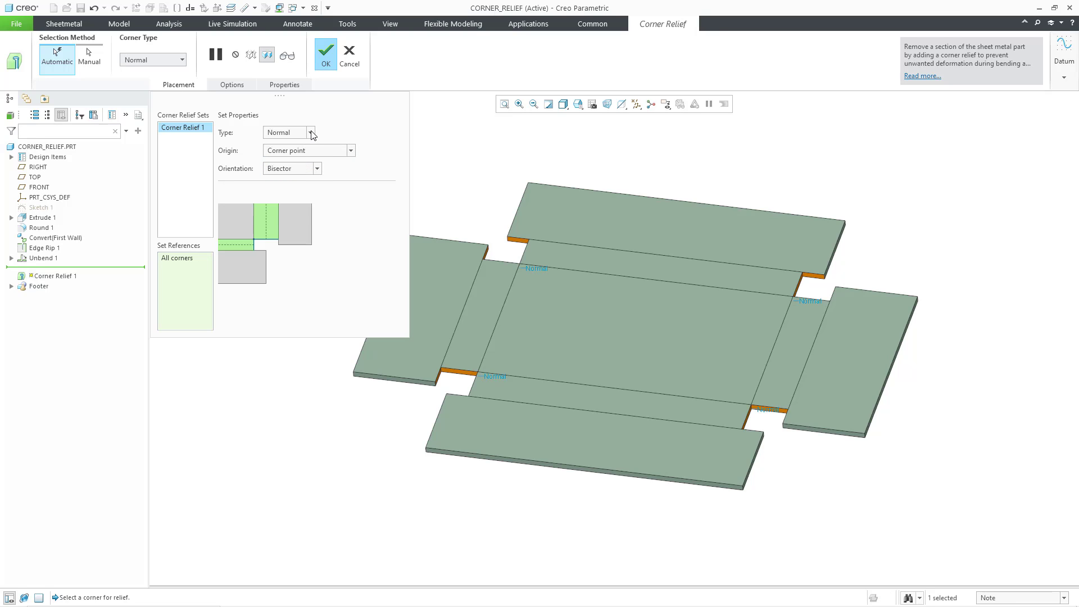
{"action": "left_click", "coordinate": [311, 133]}
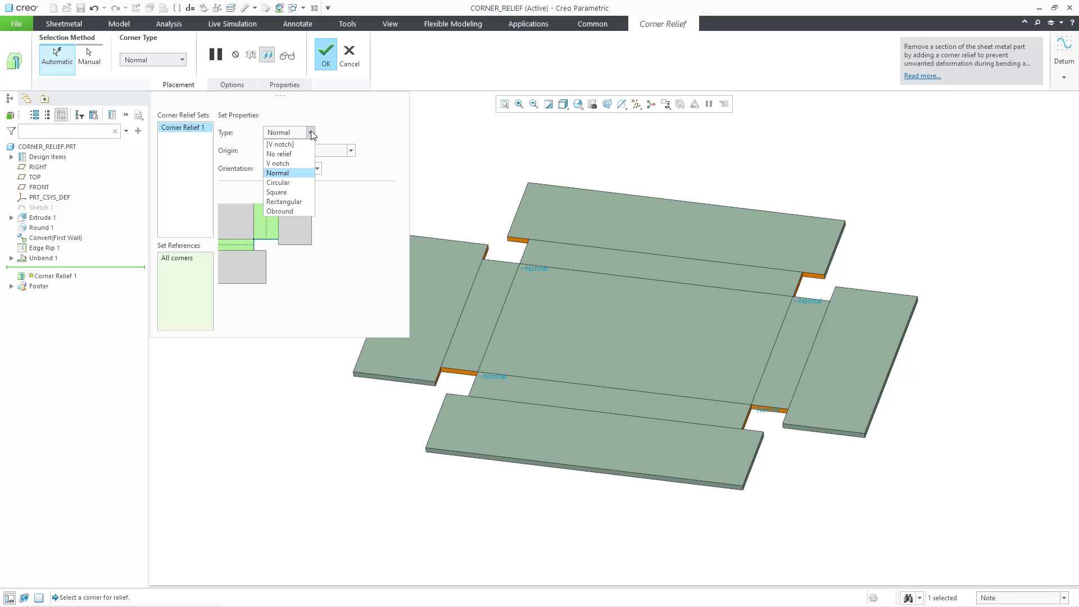
Switch the corner relief type to Circular with a 2.0 * Thickness size.
{"action": "left_click", "coordinate": [306, 182]}
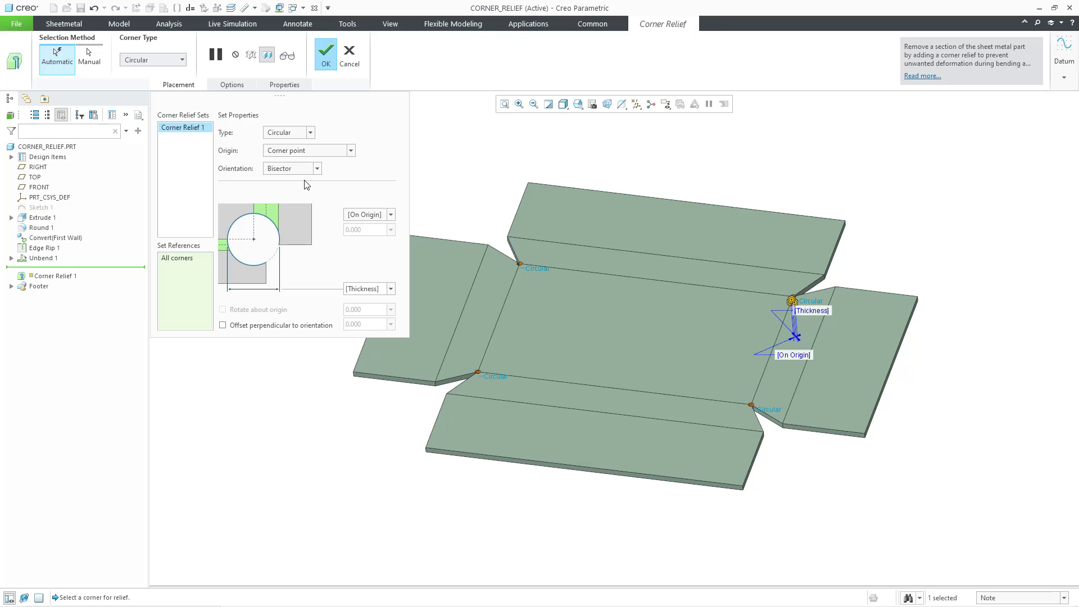
{"action": "left_click", "coordinate": [391, 289]}
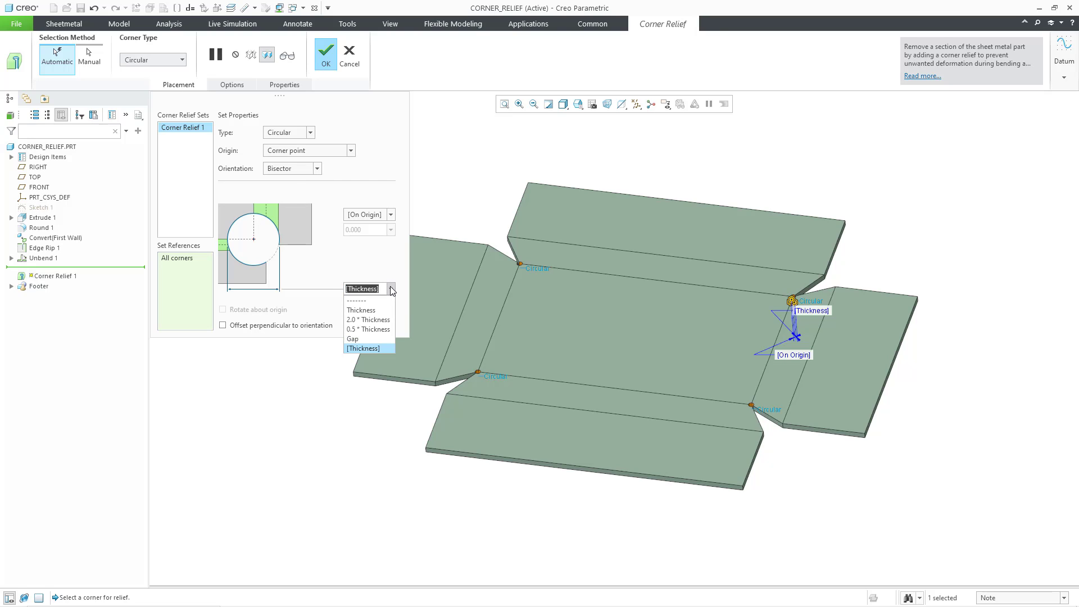
{"action": "left_click", "coordinate": [385, 321]}
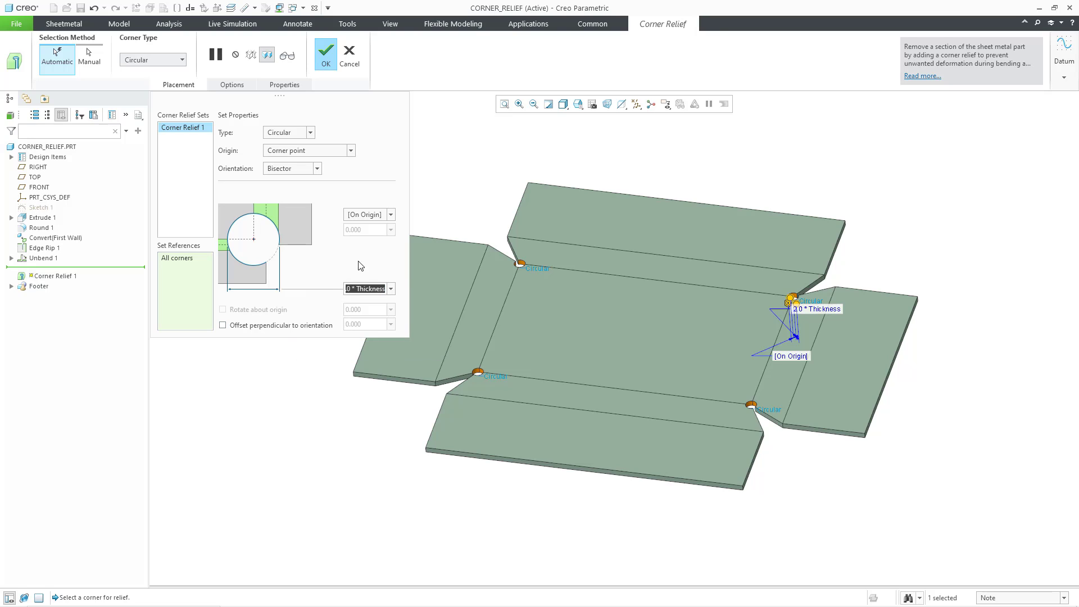
Try Up to bend and Blind depths (2.0, 0.5 * Thickness), then set depth On Origin.
{"action": "left_click", "coordinate": [392, 217]}
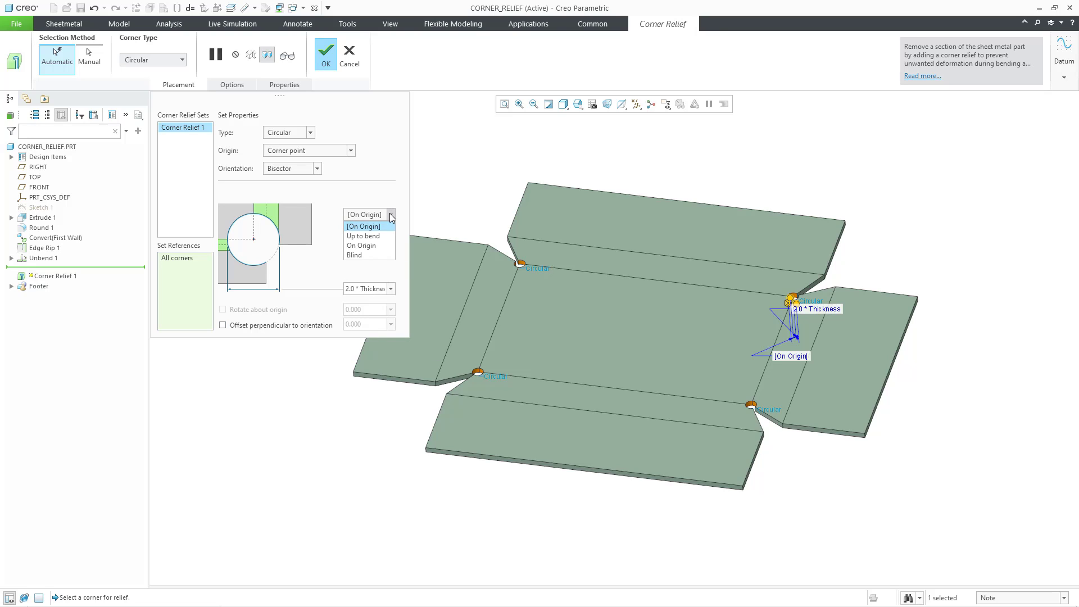
{"action": "left_click", "coordinate": [384, 235]}
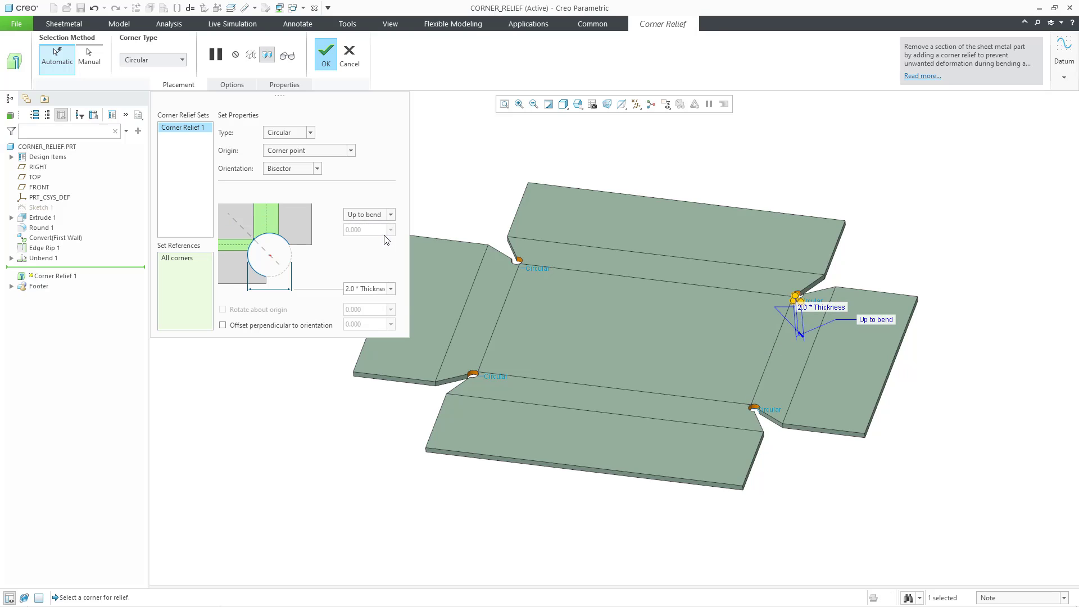
{"action": "left_click", "coordinate": [392, 215]}
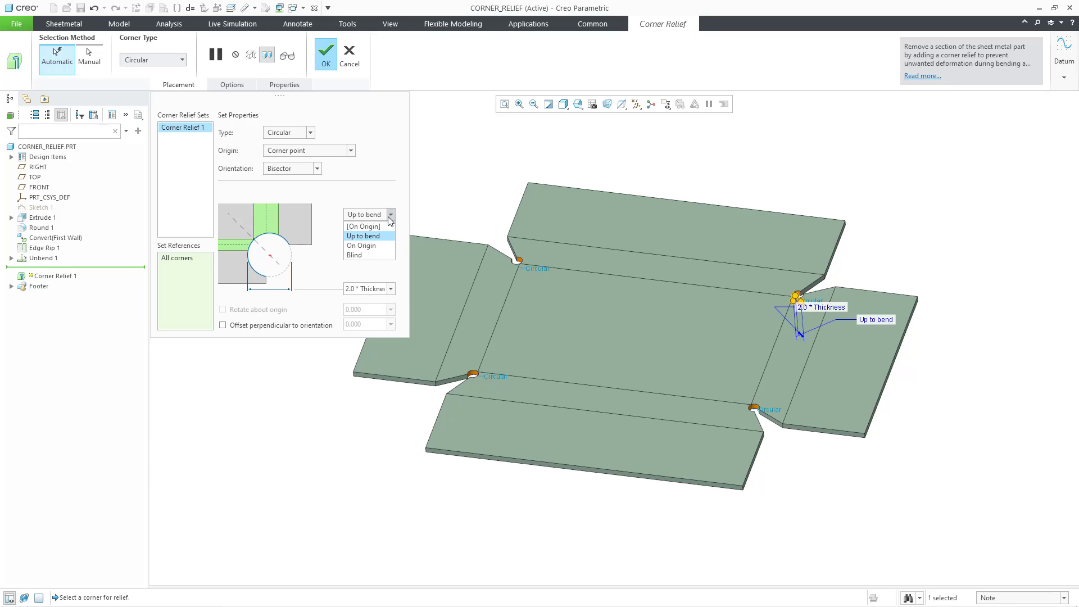
{"action": "left_click", "coordinate": [382, 255]}
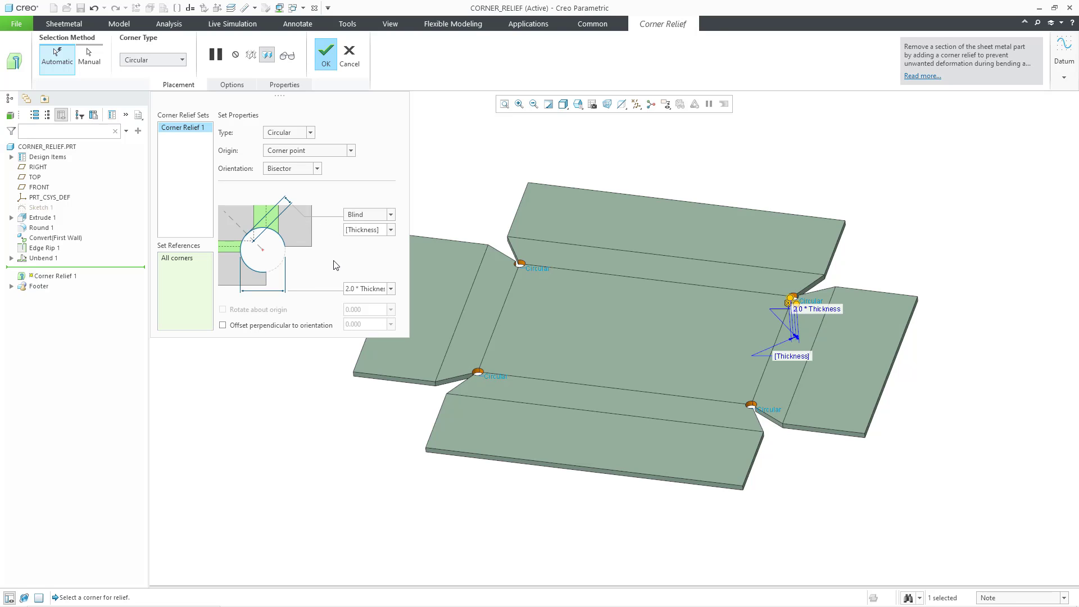
{"action": "left_click", "coordinate": [391, 230]}
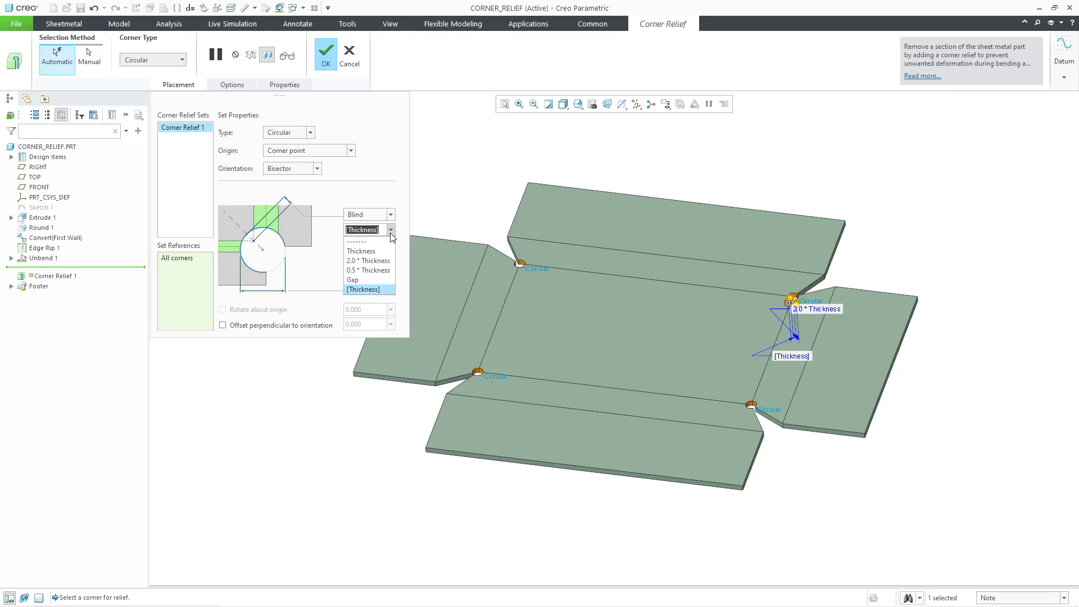
{"action": "left_click", "coordinate": [385, 262]}
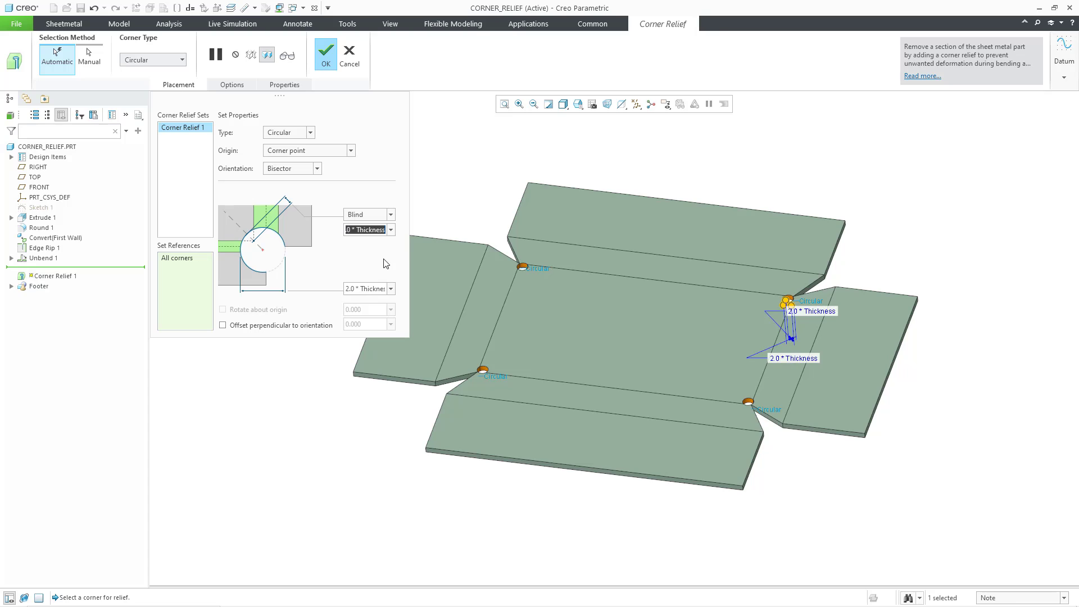
{"action": "left_click", "coordinate": [391, 231]}
{"action": "left_click", "coordinate": [378, 269]}
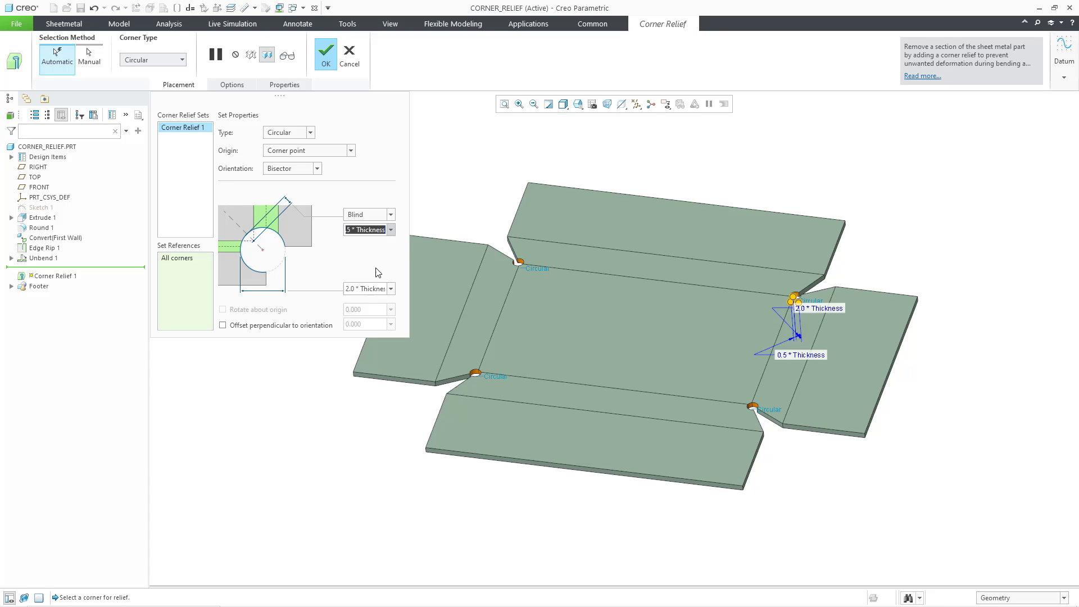
{"action": "left_click", "coordinate": [391, 215]}
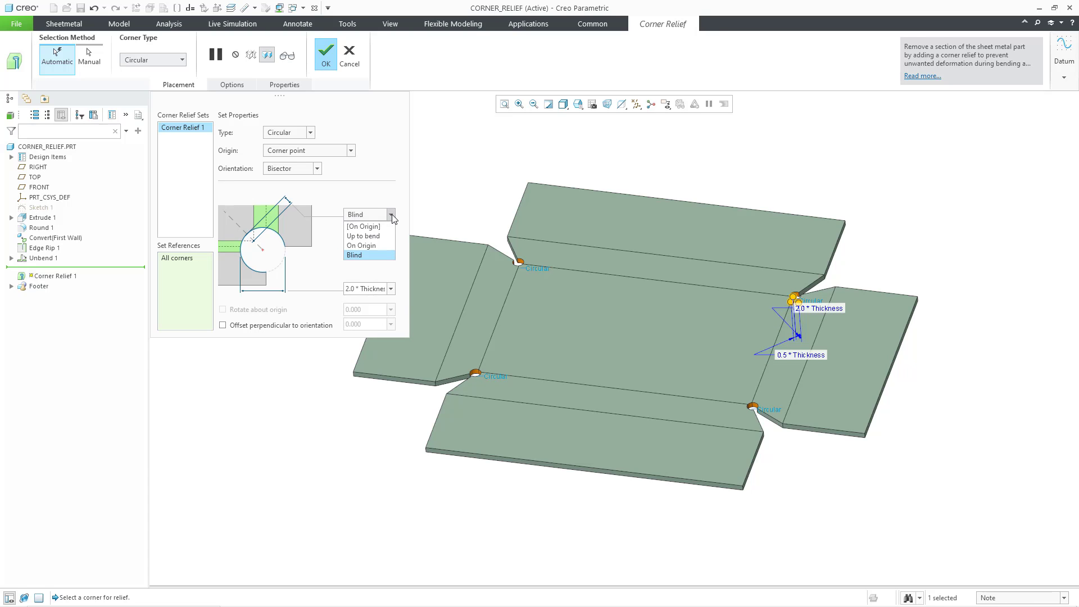
{"action": "left_click", "coordinate": [385, 246]}
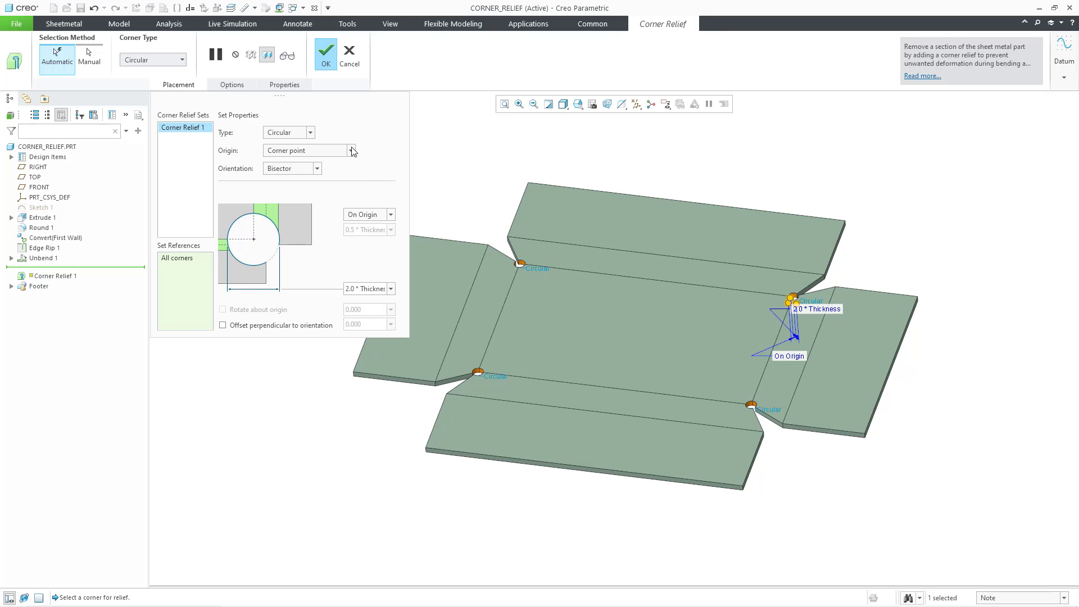
{"action": "left_click", "coordinate": [295, 133]}
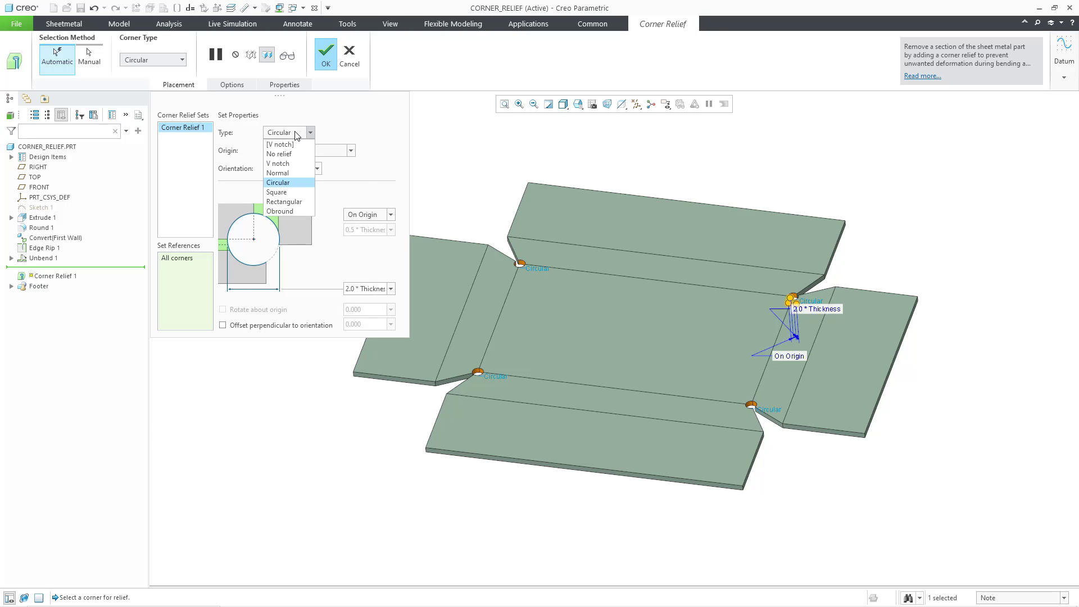
Change the relief to Square, trying Up to bend and Blind Thickness depths before On Origin.
{"action": "left_click", "coordinate": [301, 193]}
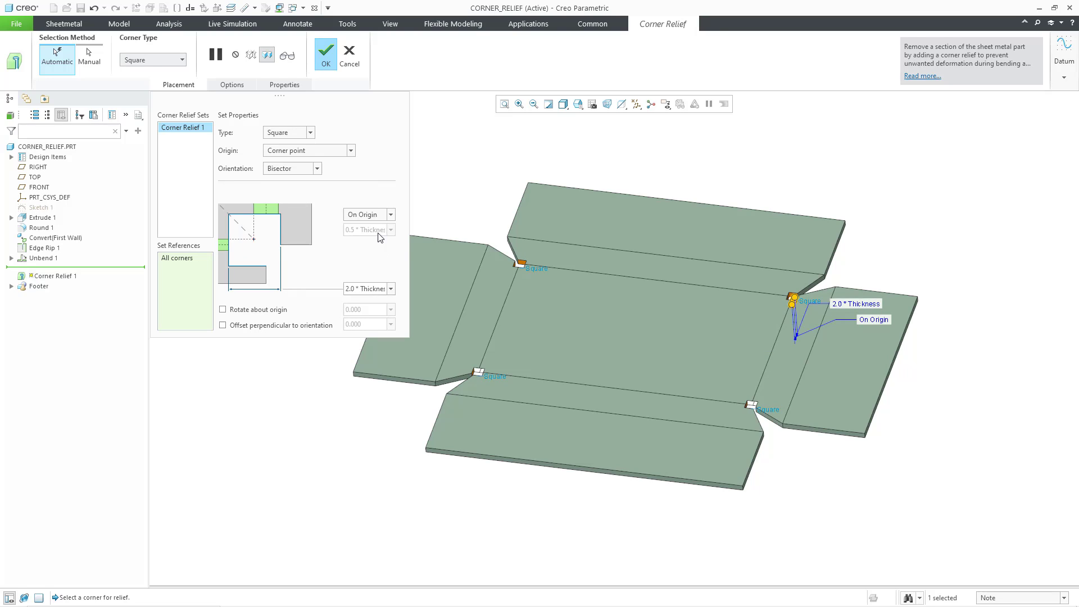
{"action": "left_click", "coordinate": [391, 216]}
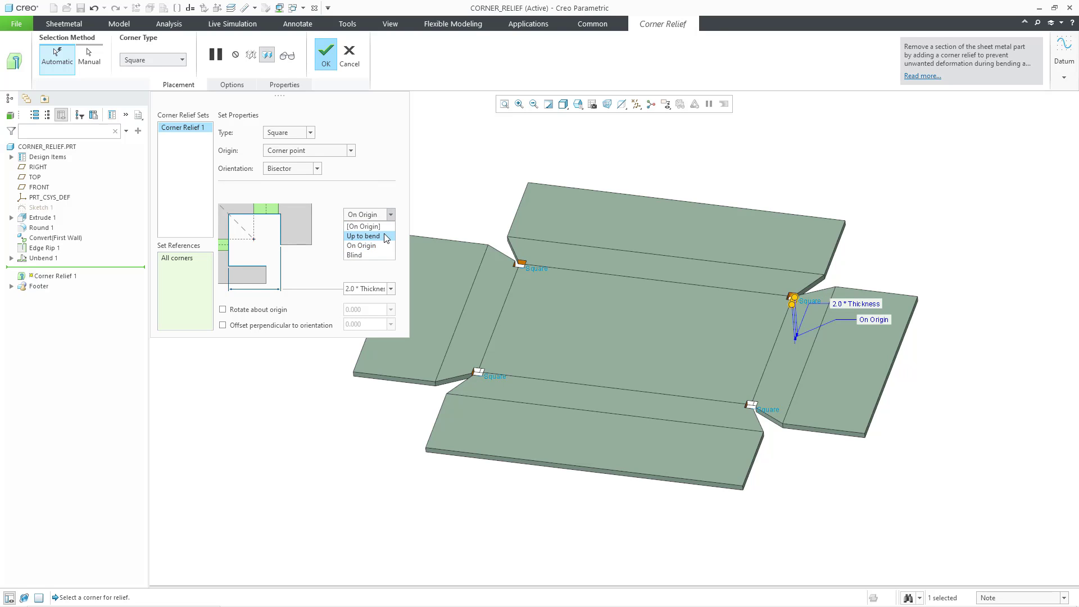
{"action": "left_click", "coordinate": [383, 234]}
{"action": "left_click", "coordinate": [392, 214]}
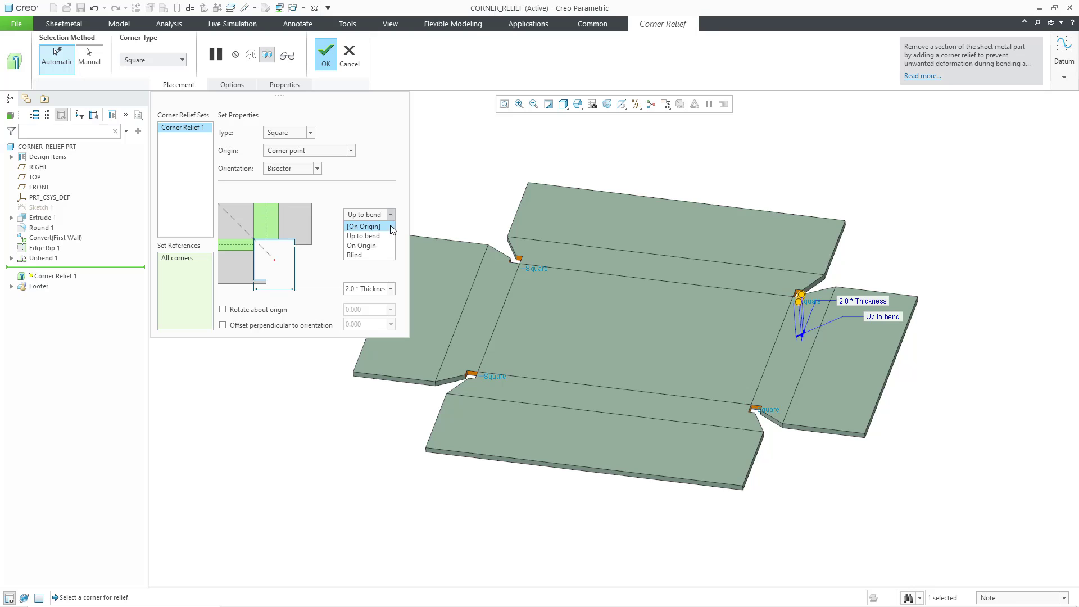
{"action": "left_click", "coordinate": [374, 254]}
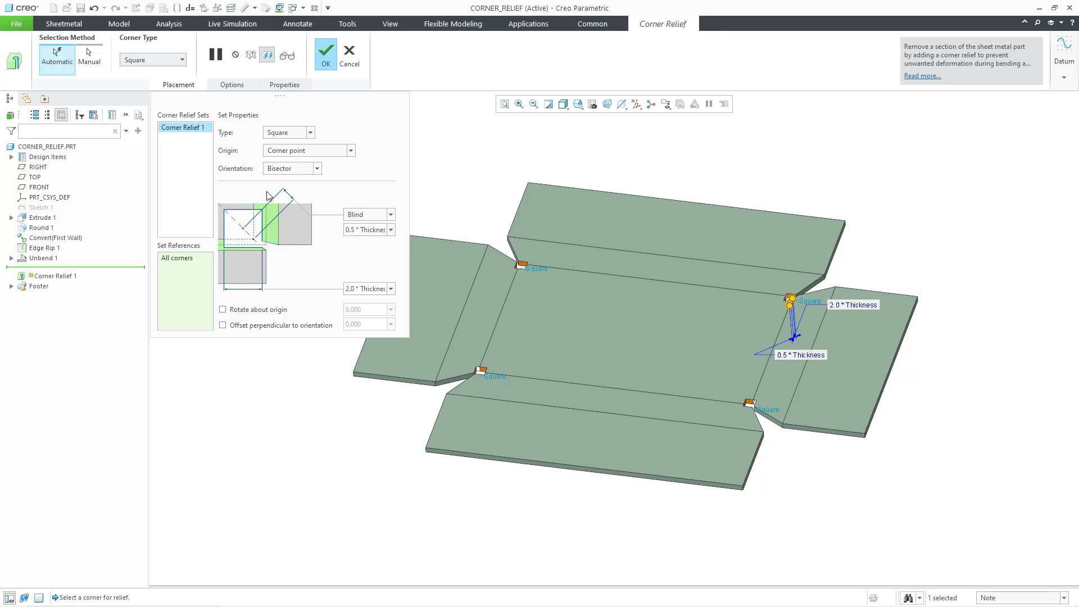
{"action": "left_click", "coordinate": [391, 230]}
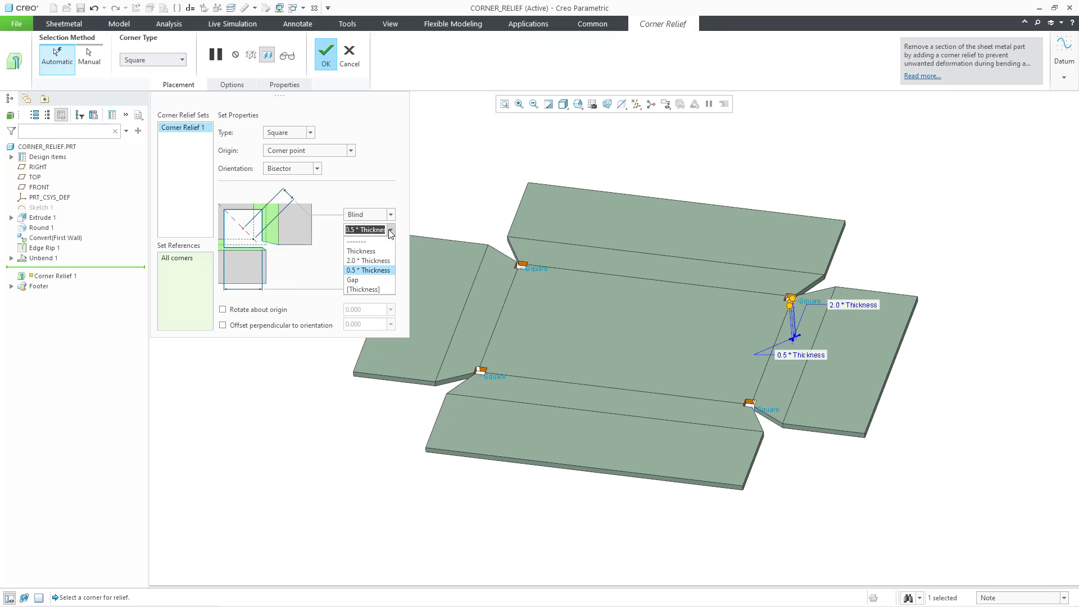
{"action": "left_click", "coordinate": [383, 251]}
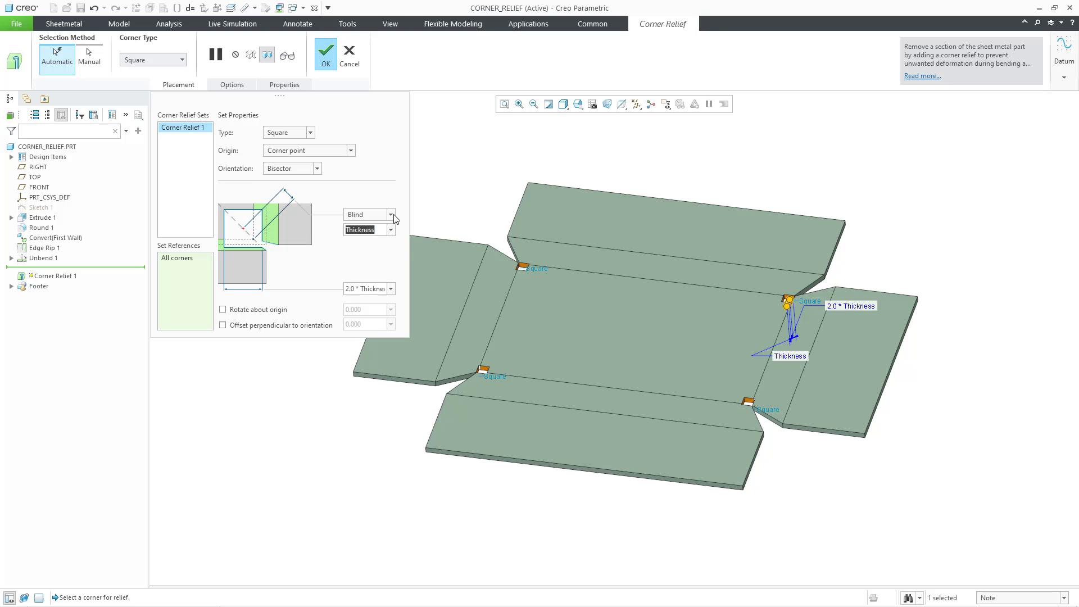
{"action": "left_click", "coordinate": [393, 214]}
{"action": "left_click", "coordinate": [388, 245]}
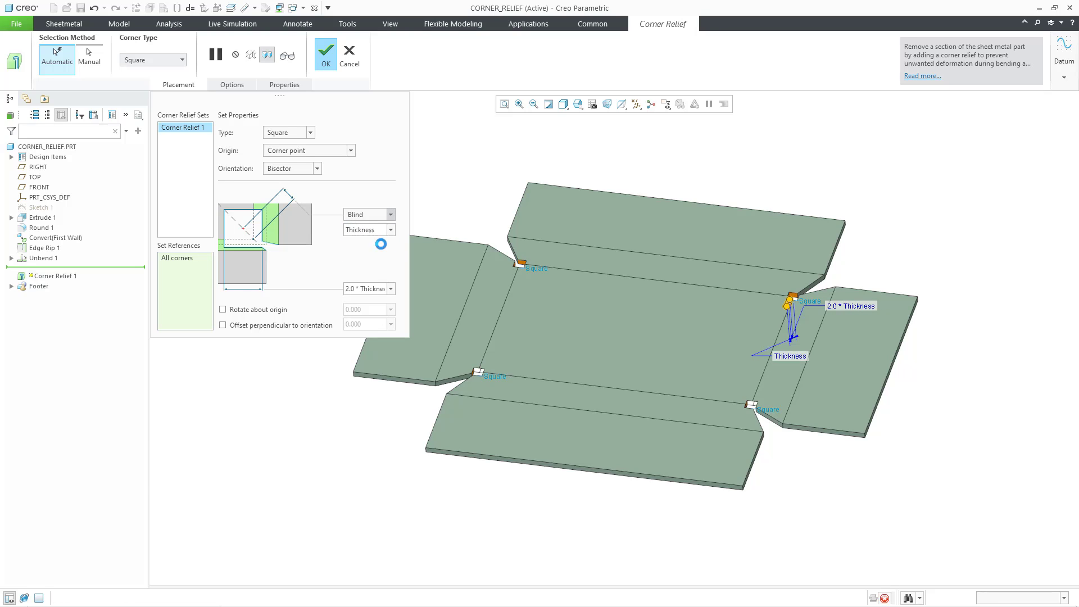
Toggle orientation Diagonal and back to Bisector, then try Rectangular and settle on Obround.
{"action": "left_click", "coordinate": [300, 136]}
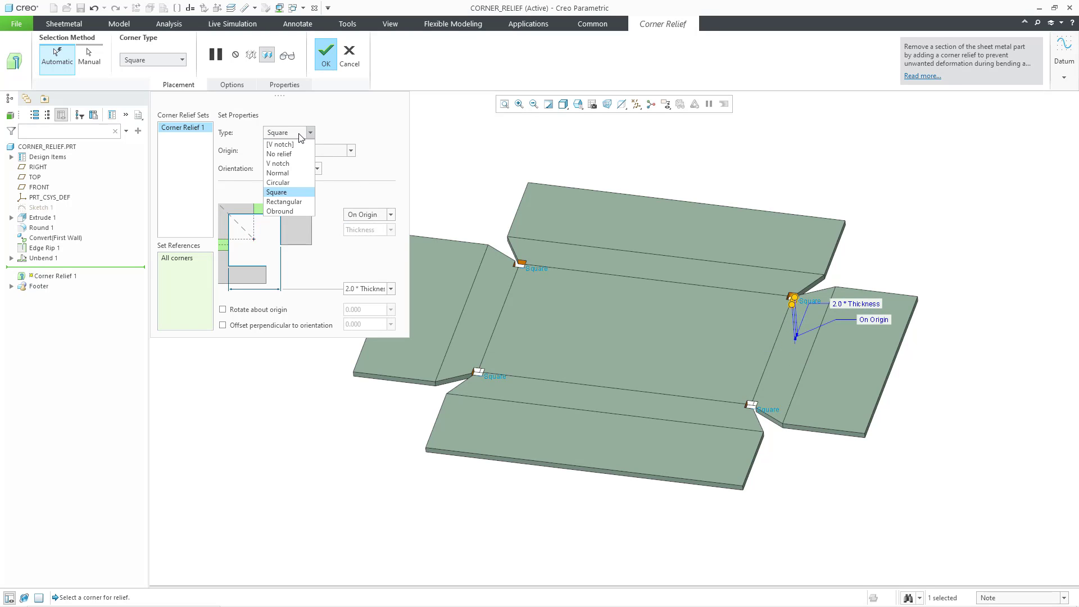
{"action": "left_click", "coordinate": [375, 142]}
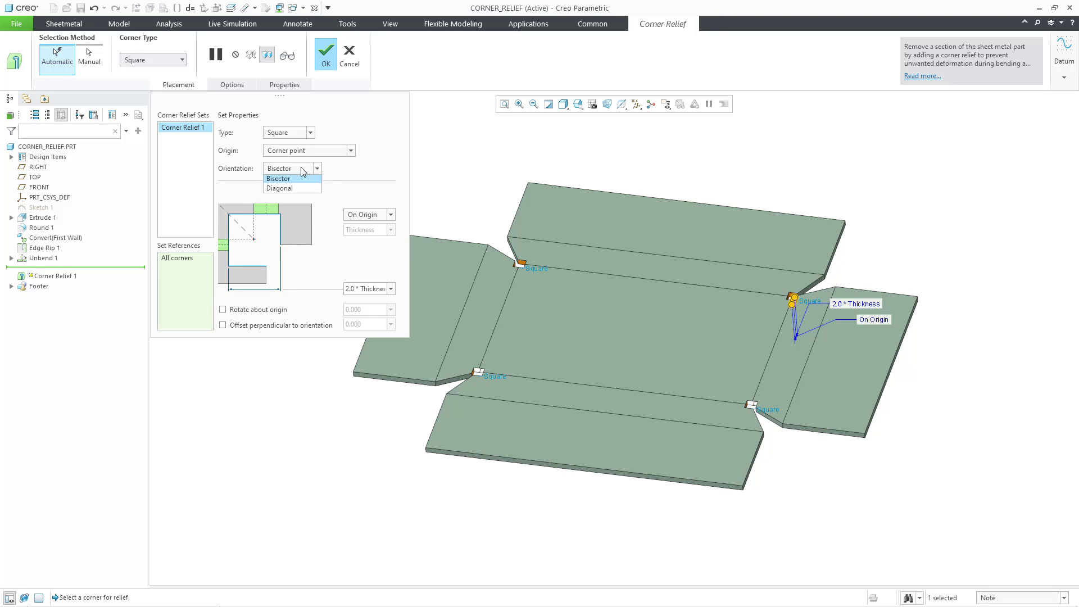
{"action": "left_click", "coordinate": [302, 189]}
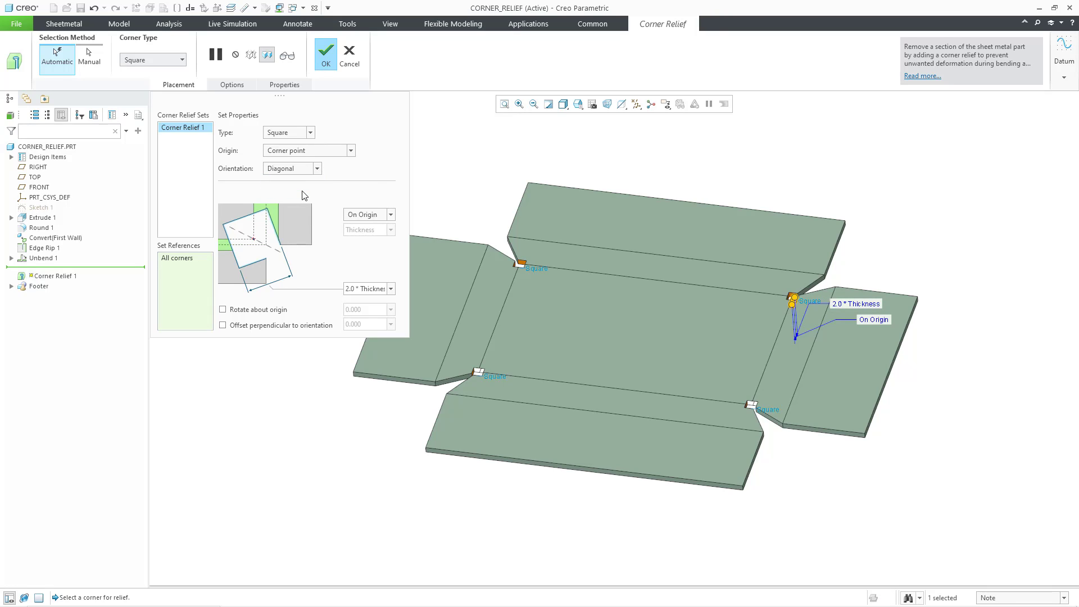
{"action": "left_click", "coordinate": [304, 183]}
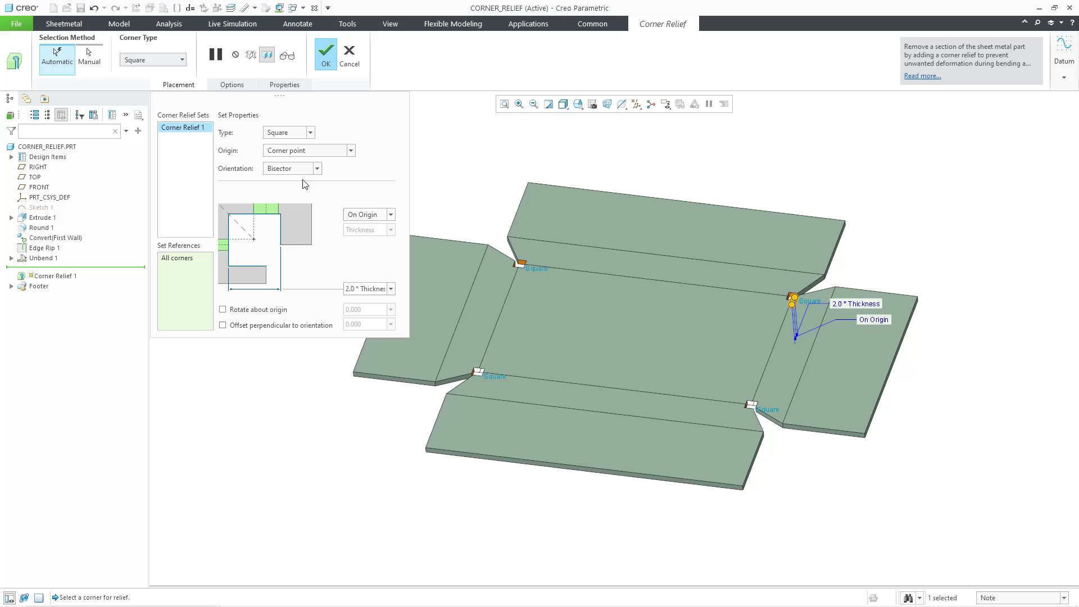
{"action": "left_click", "coordinate": [310, 133]}
{"action": "left_click", "coordinate": [305, 202]}
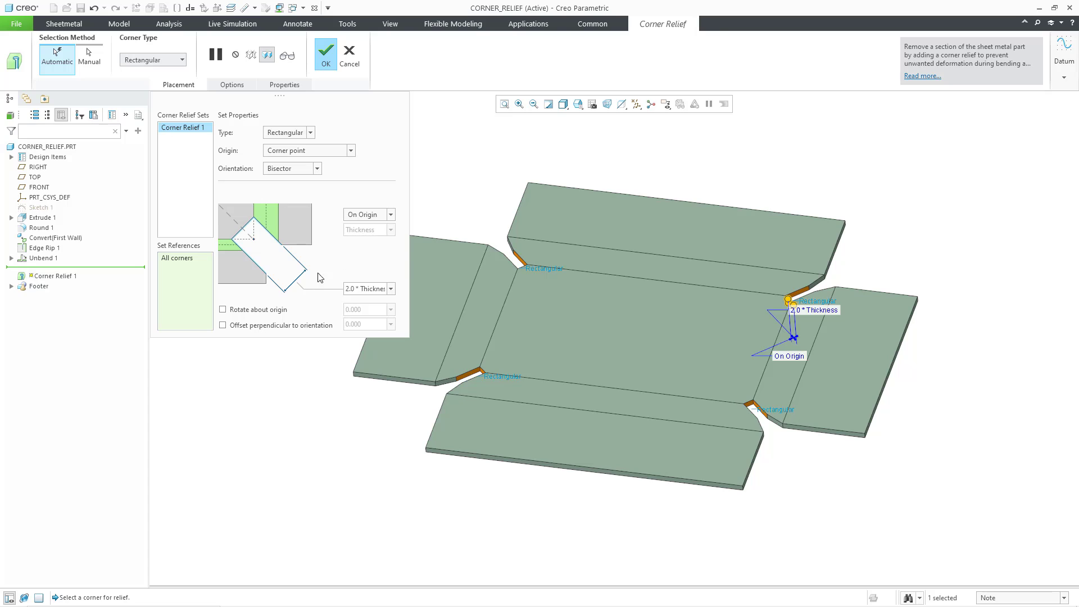
{"action": "left_click", "coordinate": [312, 133]}
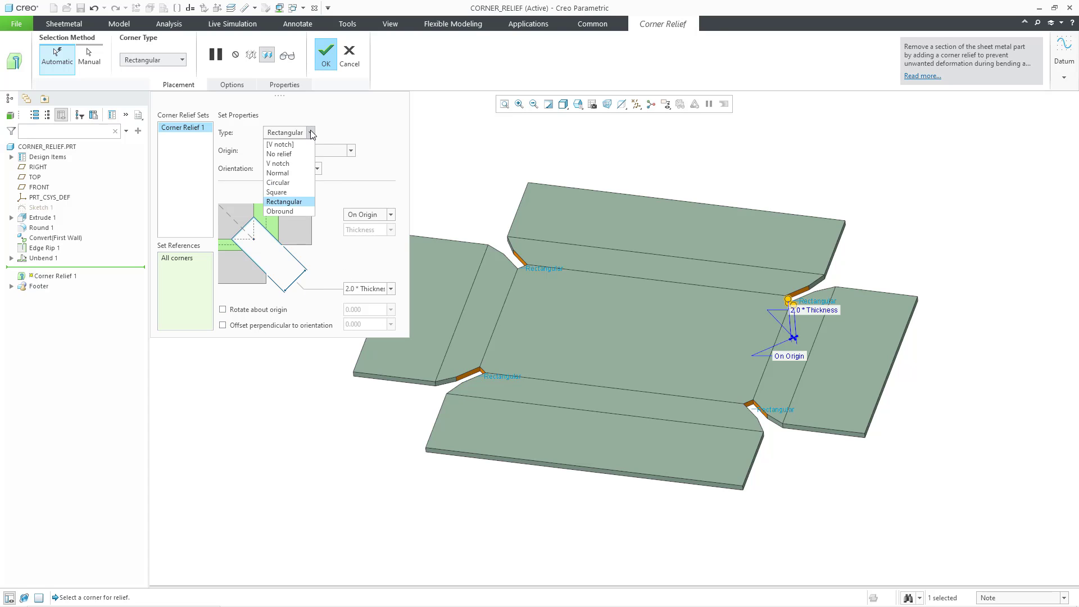
{"action": "left_click", "coordinate": [302, 212]}
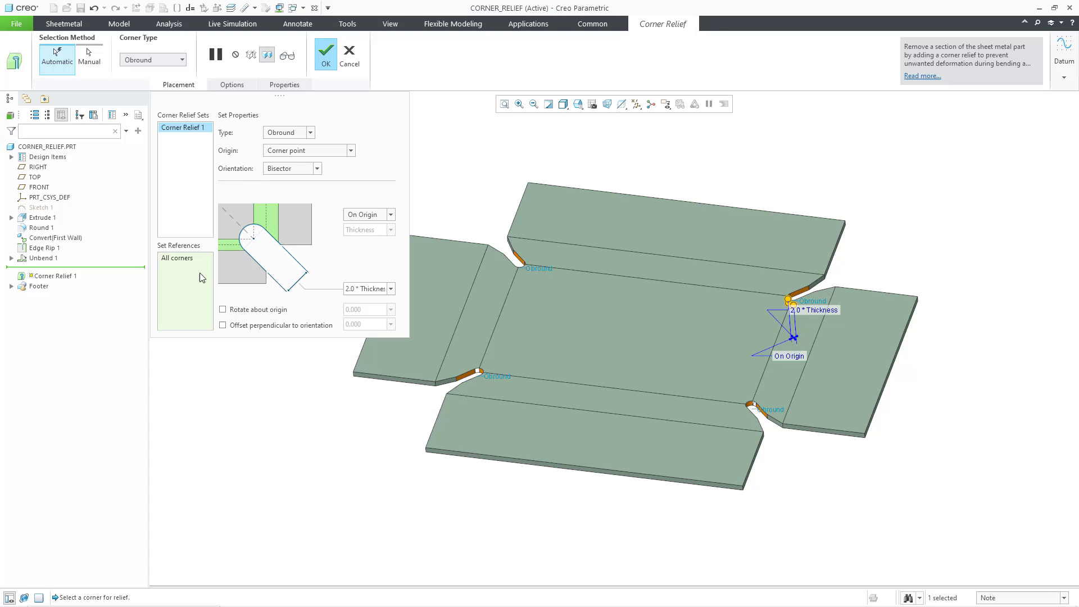
Create Corner Relief 1 with obround reliefs, then reopen it with Edit Definition.
{"action": "left_click", "coordinate": [326, 57]}
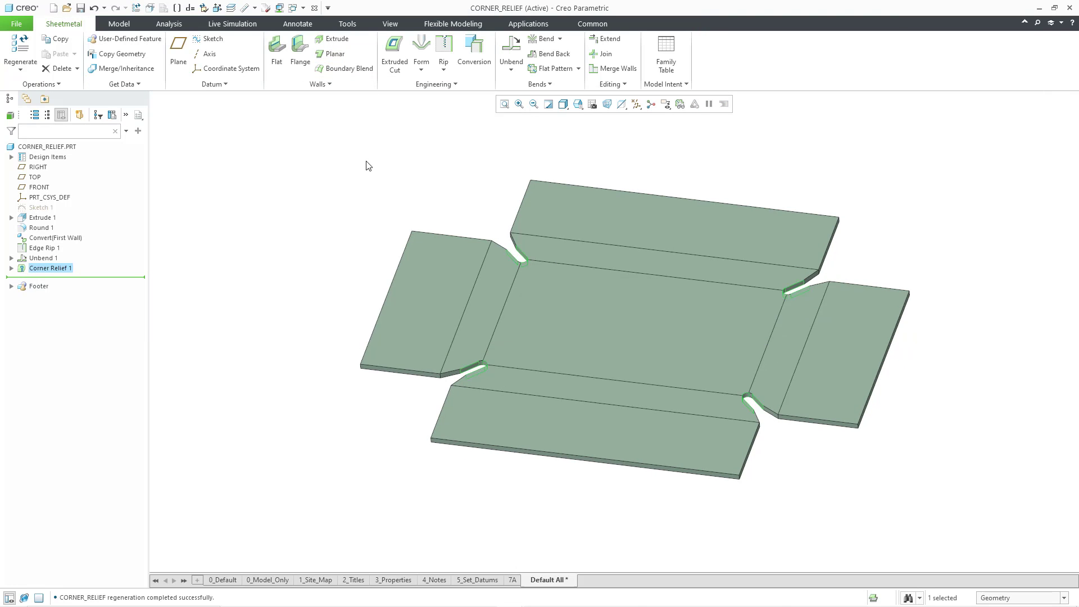
{"action": "left_click", "coordinate": [620, 107]}
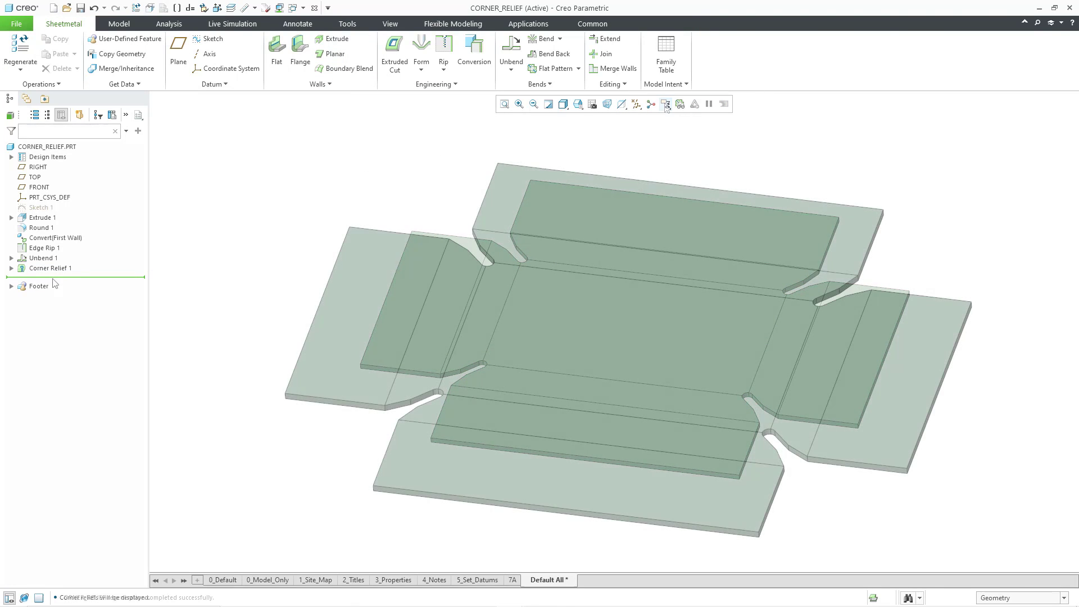
{"action": "left_click", "coordinate": [50, 269]}
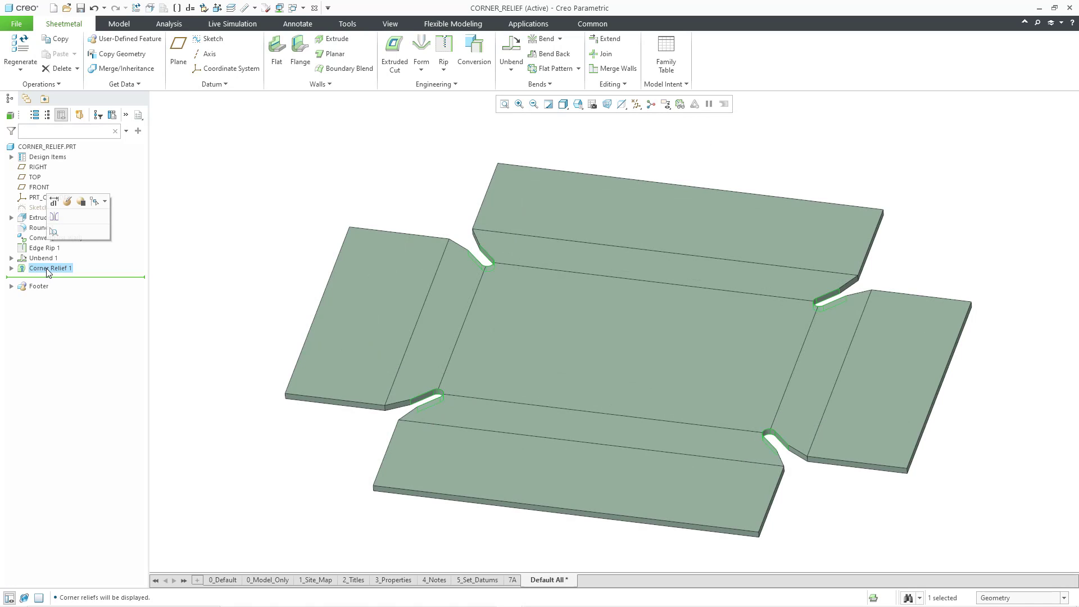
{"action": "right_click", "coordinate": [47, 270]}
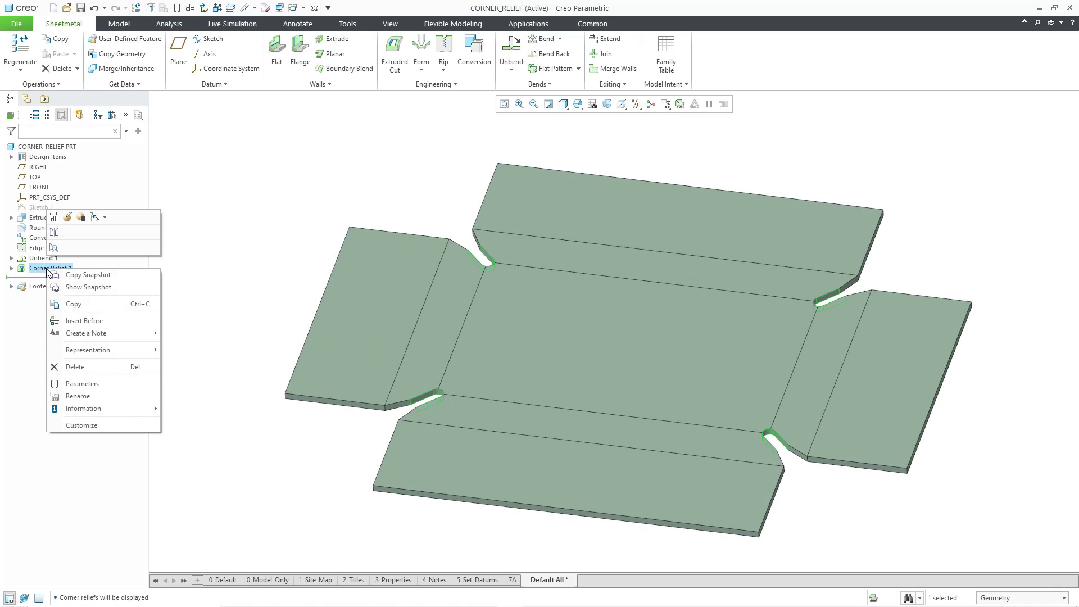
{"action": "left_click", "coordinate": [68, 218]}
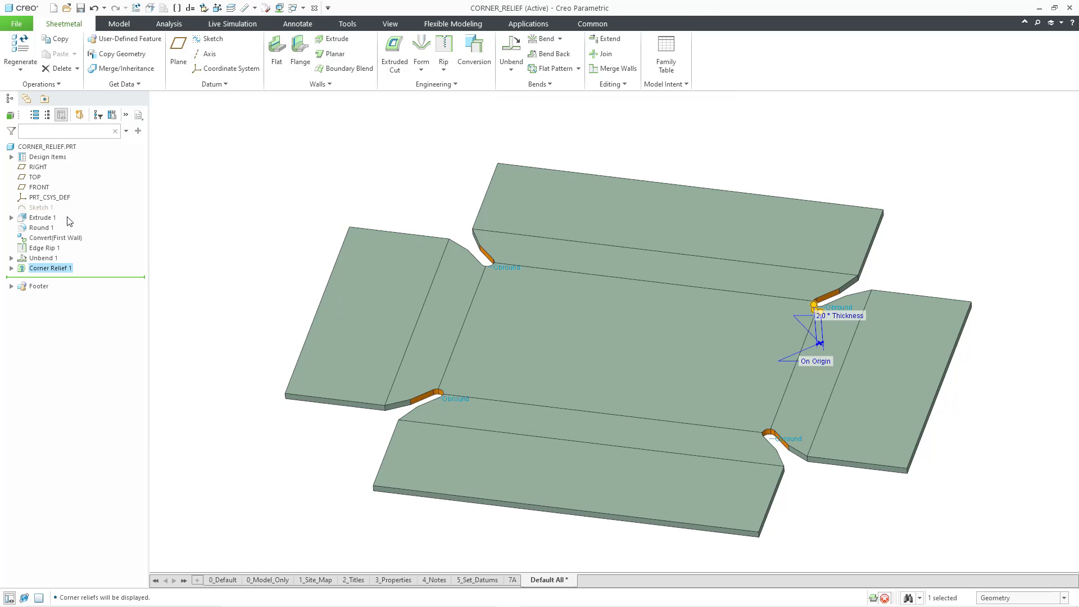
Switch corner selection to Manual, pick the upper-left and lower-left corners, and make them Square.
{"action": "scroll", "coordinate": [735, 235], "scroll_direction": "up", "scroll_amount": 2}
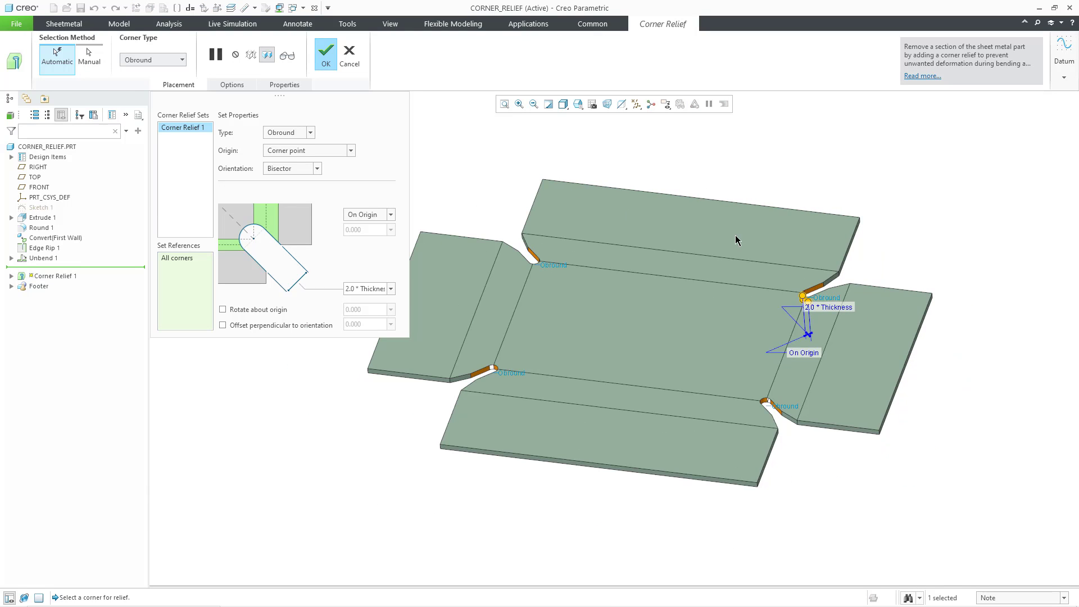
{"action": "left_click", "coordinate": [88, 56]}
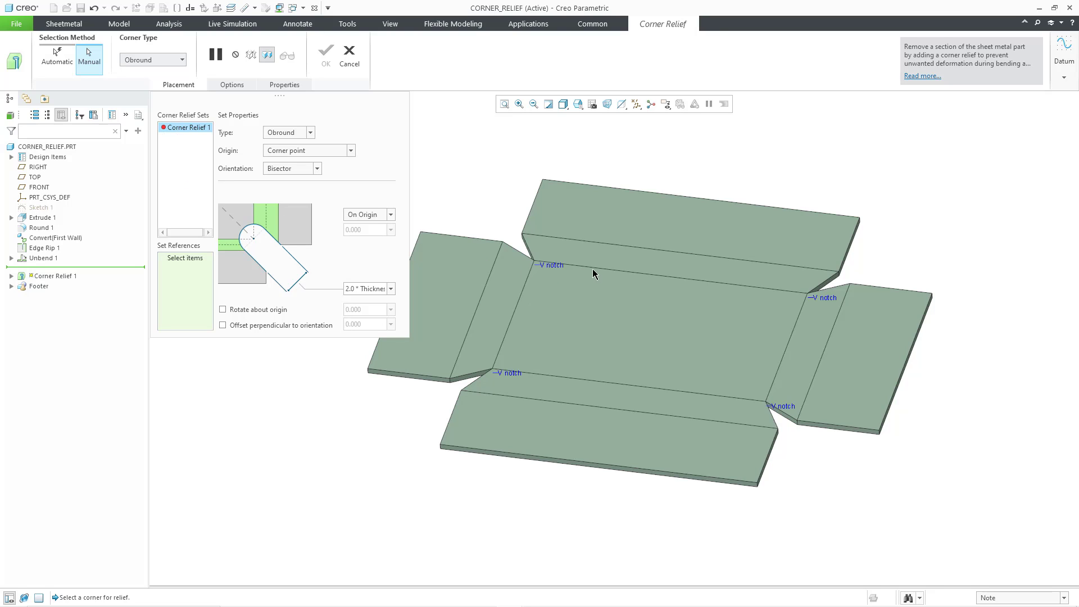
{"action": "left_click", "coordinate": [574, 289]}
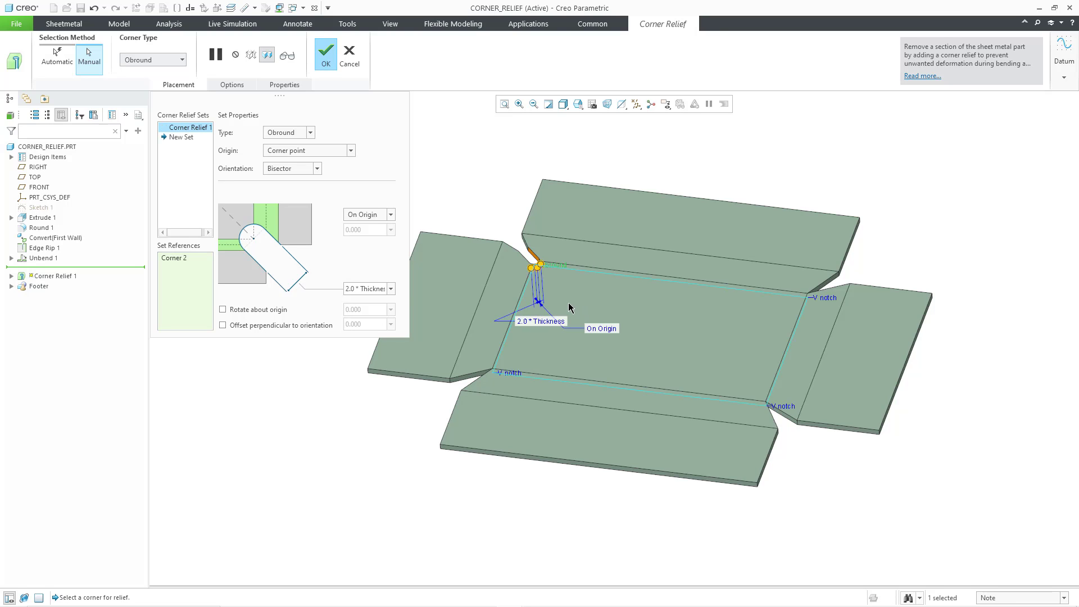
{"action": "left_click", "coordinate": [514, 376], "text": "ctrl"}
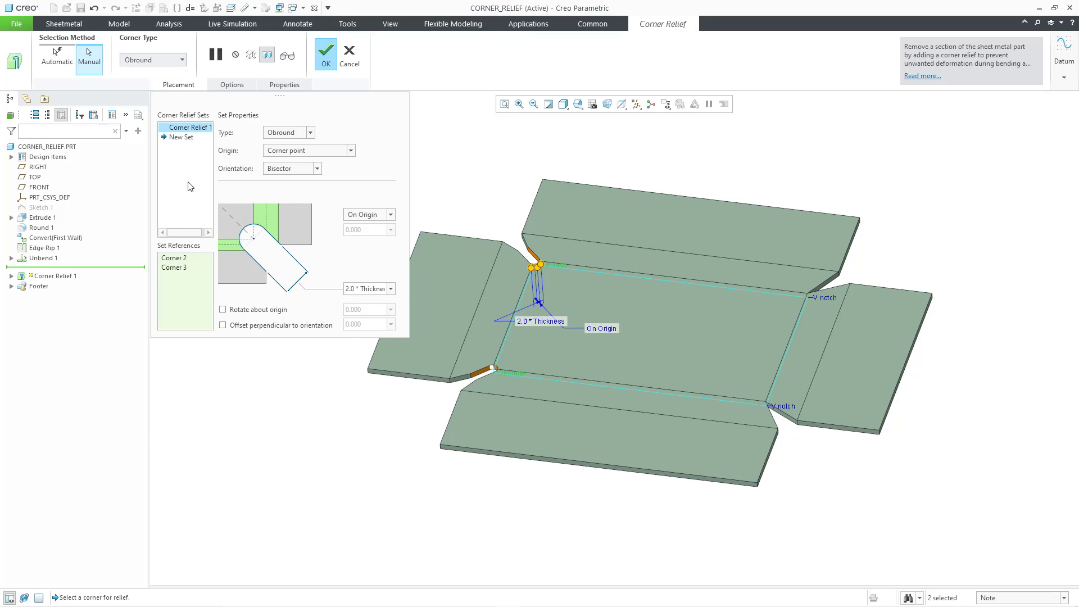
{"action": "left_click", "coordinate": [310, 133]}
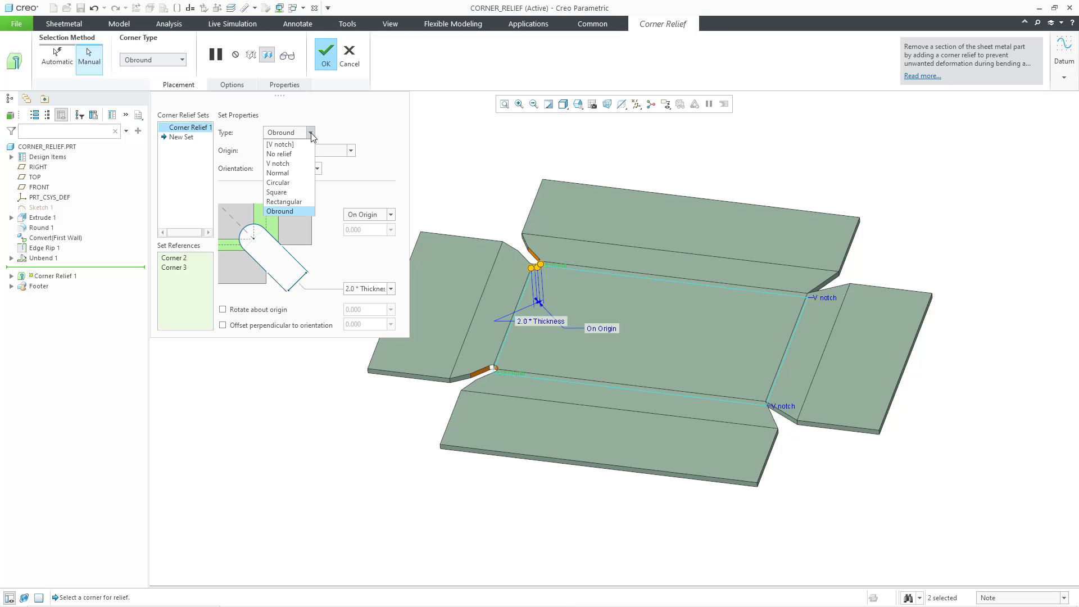
{"action": "left_click", "coordinate": [298, 194]}
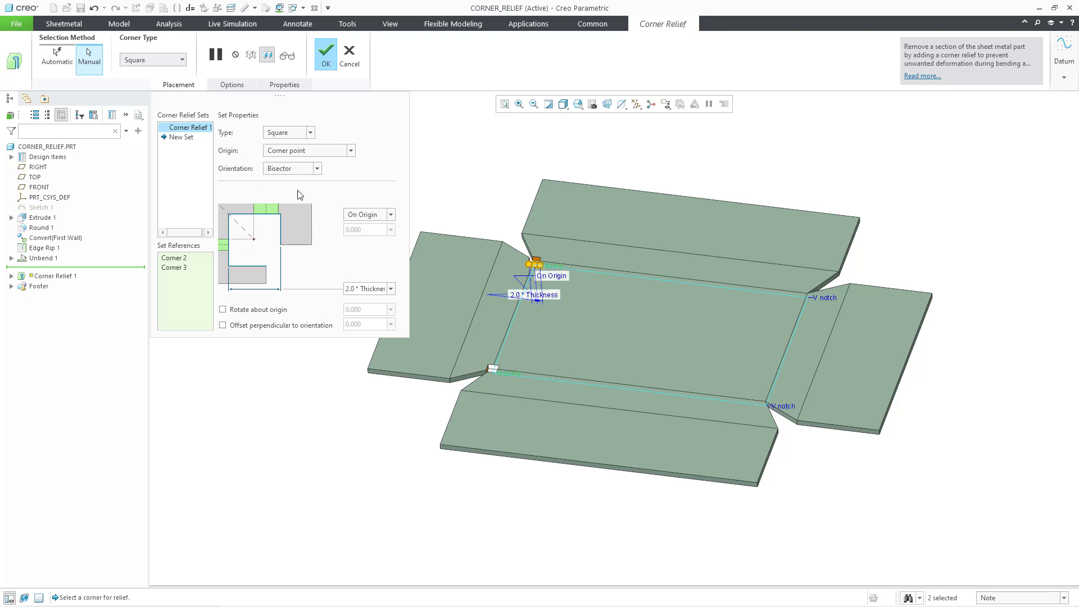
{"action": "scroll", "coordinate": [523, 300], "scroll_direction": "down", "scroll_amount": 3}
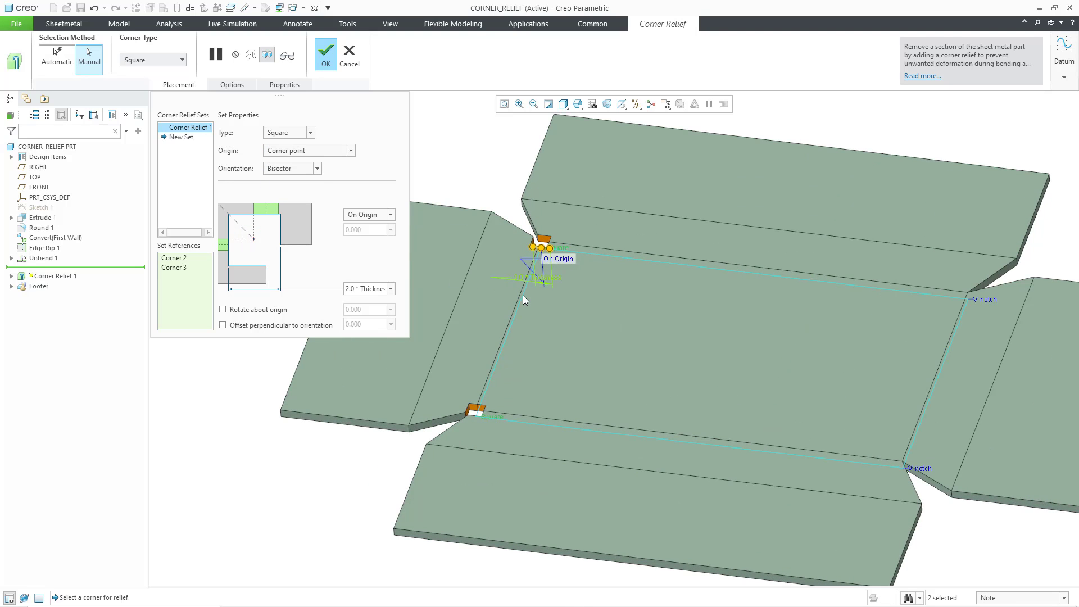
{"action": "scroll", "coordinate": [523, 298], "scroll_direction": "up", "scroll_amount": 2}
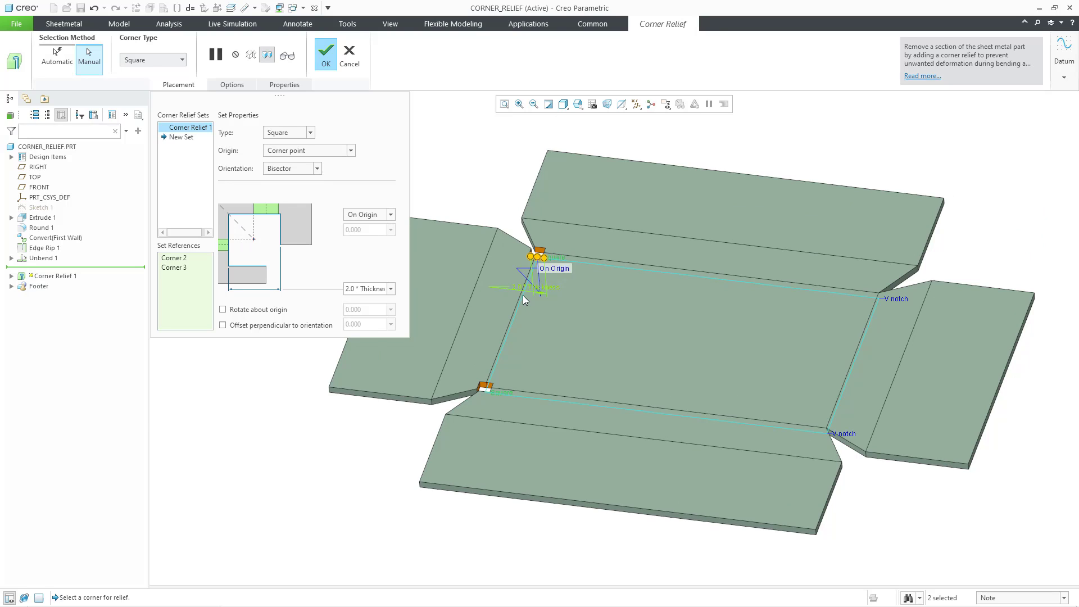
Add a new set with the upper-right and lower-right corners using Obround reliefs.
{"action": "left_click", "coordinate": [184, 138]}
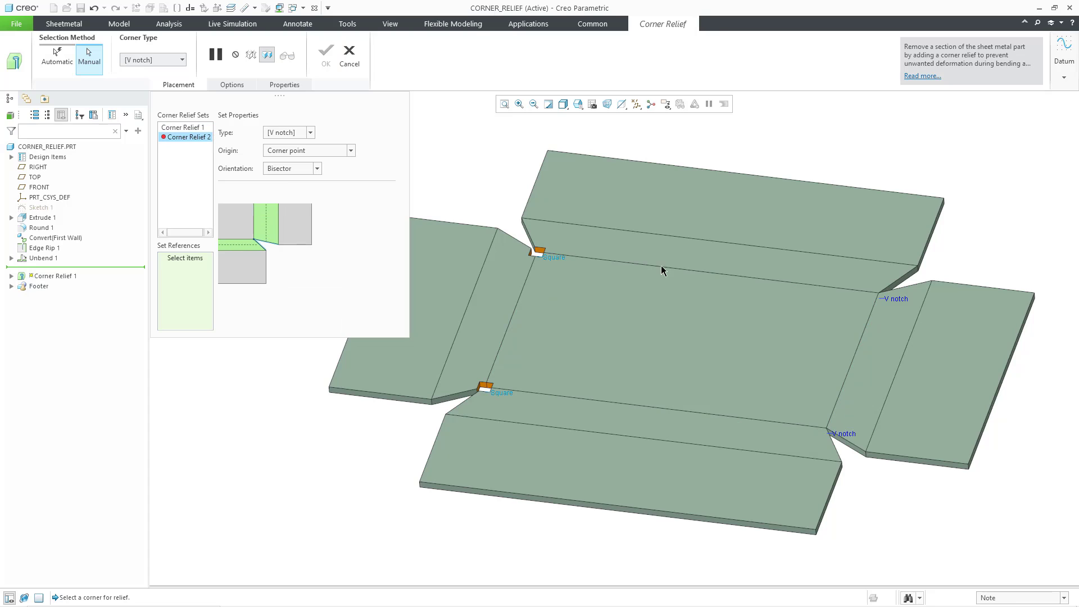
{"action": "left_click", "coordinate": [898, 299]}
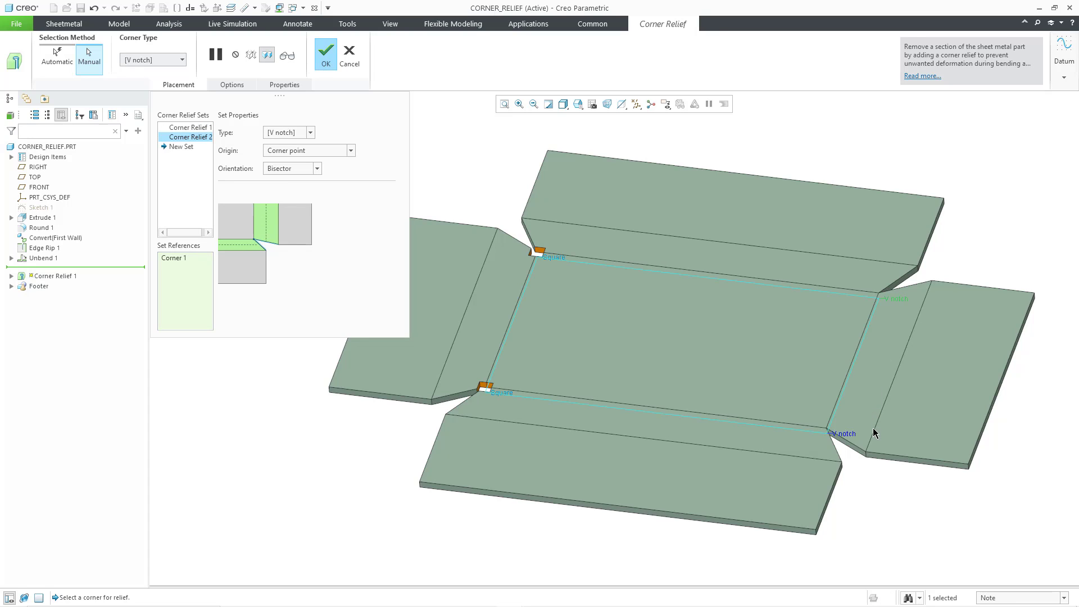
{"action": "left_click", "coordinate": [851, 436]}
{"action": "left_click", "coordinate": [293, 132]}
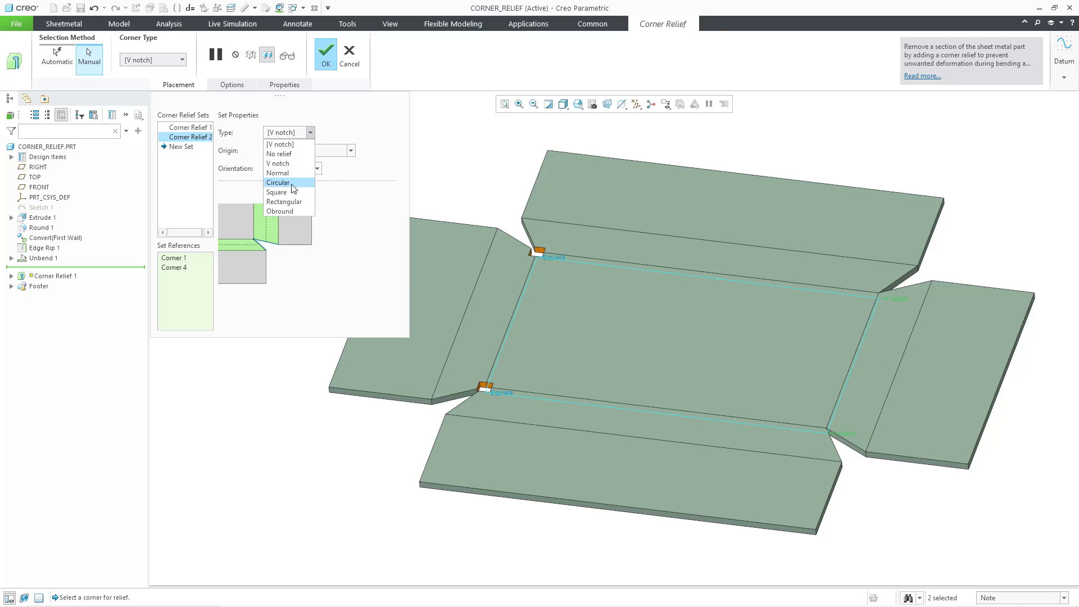
{"action": "left_click", "coordinate": [294, 211]}
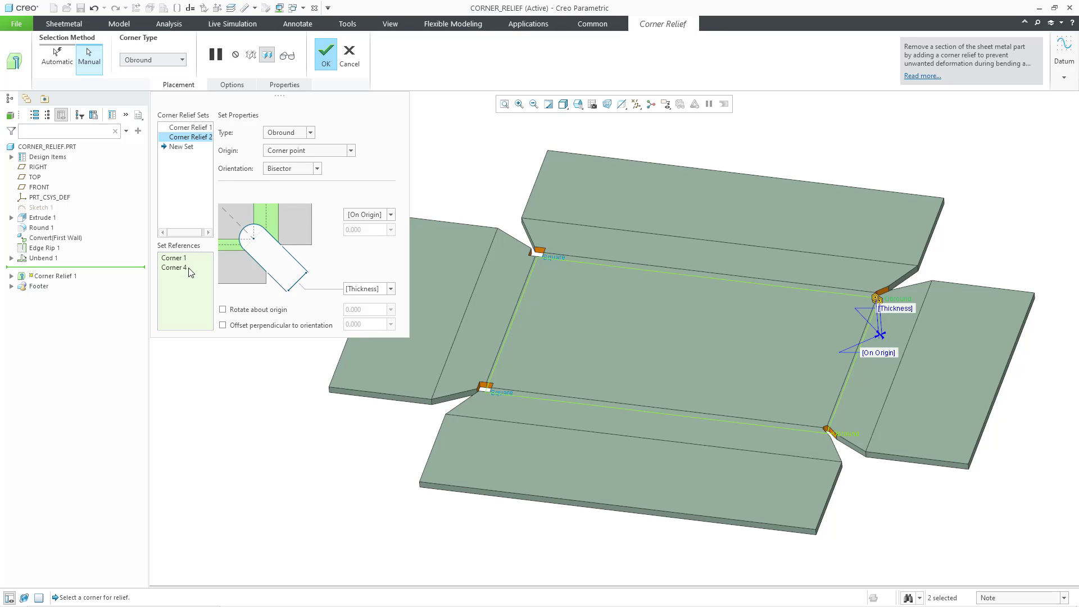
Review the relief Options and Properties, then finish Corner Relief 1 with square and obround reliefs.
{"action": "left_click", "coordinate": [238, 86]}
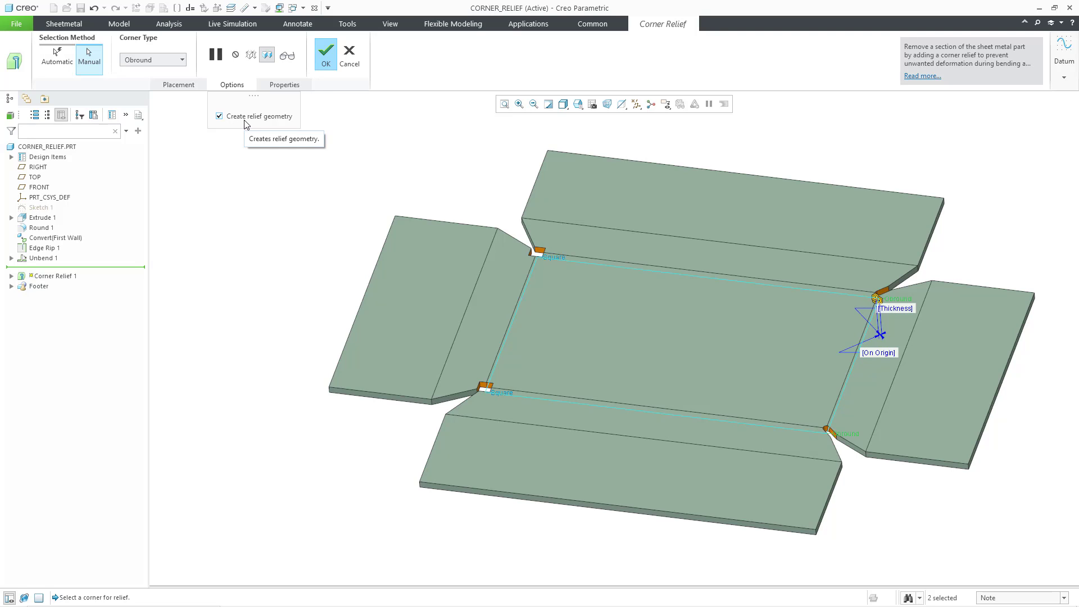
{"action": "left_click", "coordinate": [284, 86]}
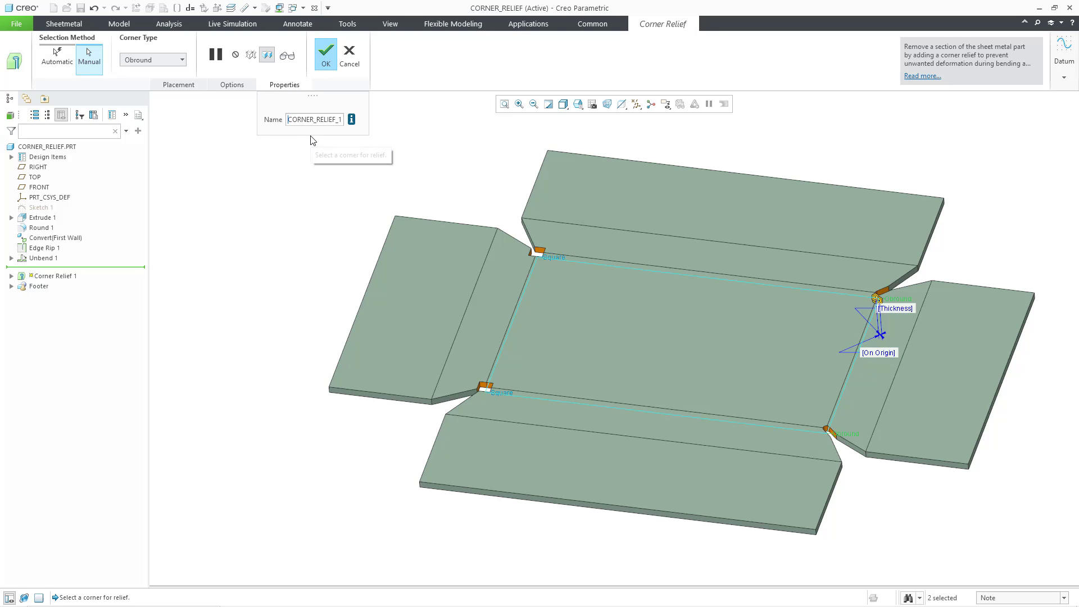
{"action": "left_click", "coordinate": [326, 58]}
Orient the view normal to the tray's base wall to inspect the square and obround corner reliefs.
{"action": "left_click", "coordinate": [331, 159]}
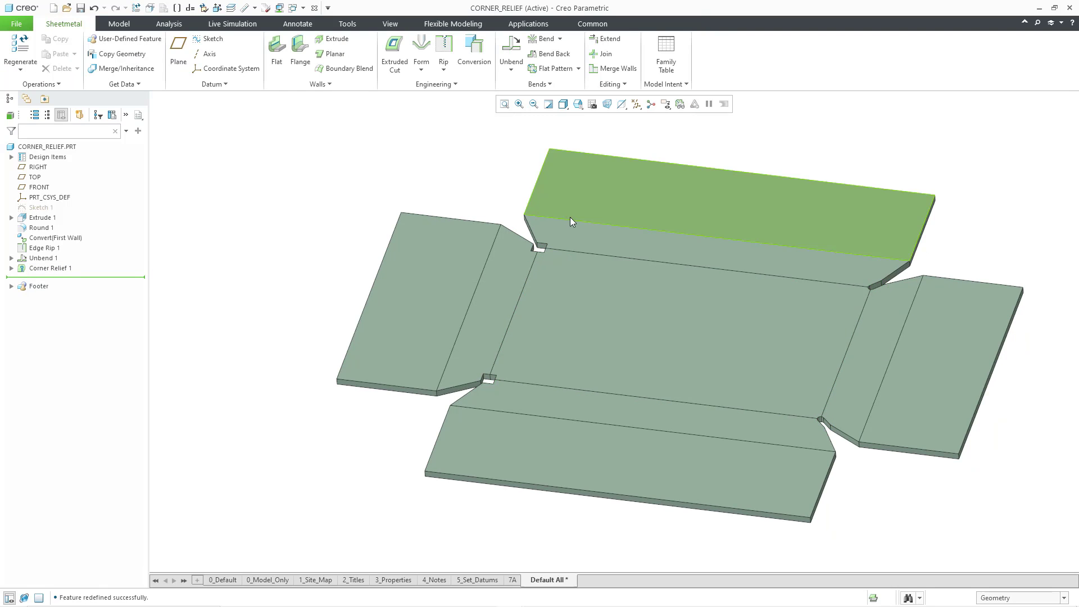
{"action": "scroll", "coordinate": [571, 223], "scroll_direction": "up", "scroll_amount": 3}
{"action": "middle_click_drag", "start_coordinate": [570, 220], "coordinate": [572, 246]}
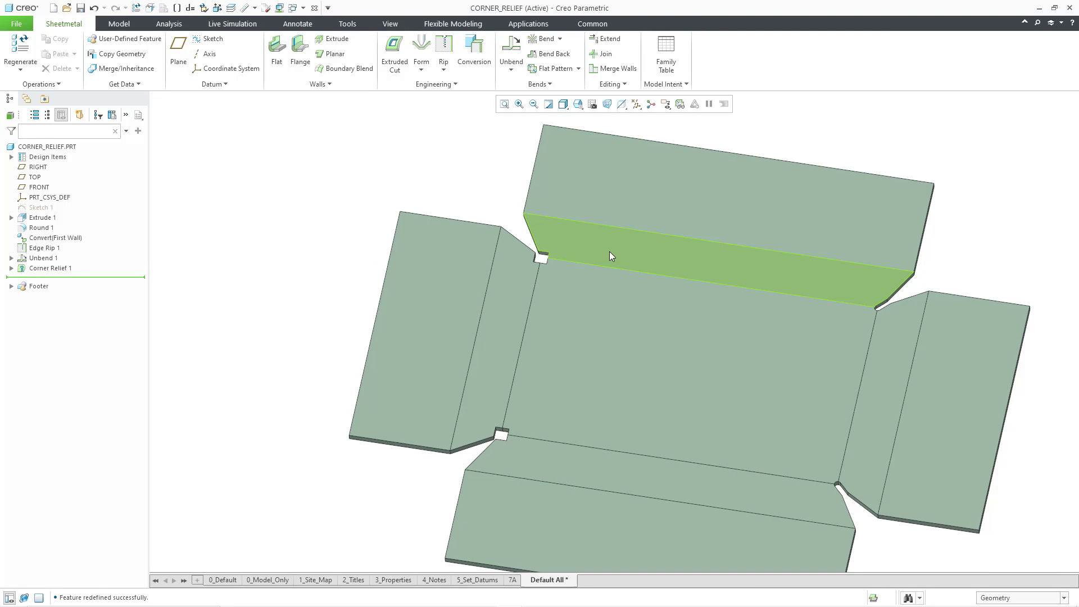
{"action": "left_click", "coordinate": [618, 318]}
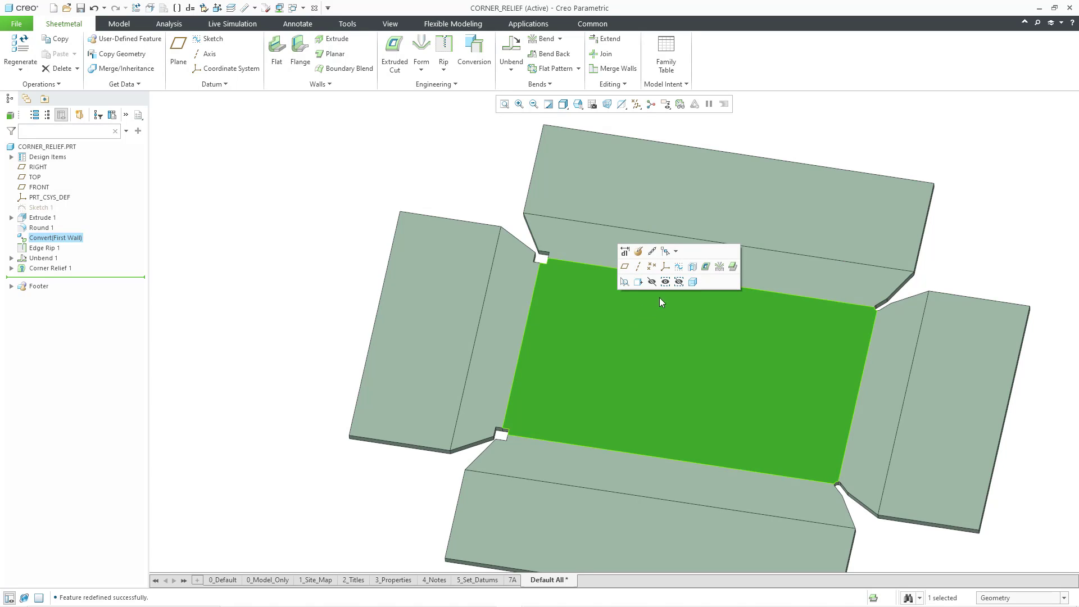
{"action": "left_click", "coordinate": [639, 282]}
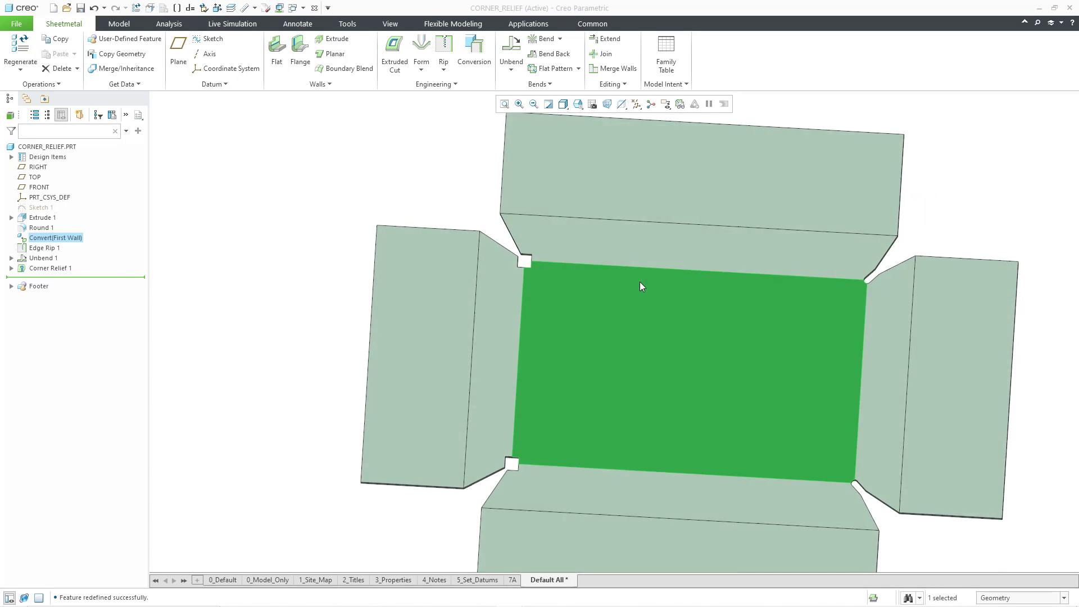
{"action": "left_click", "coordinate": [395, 204]}
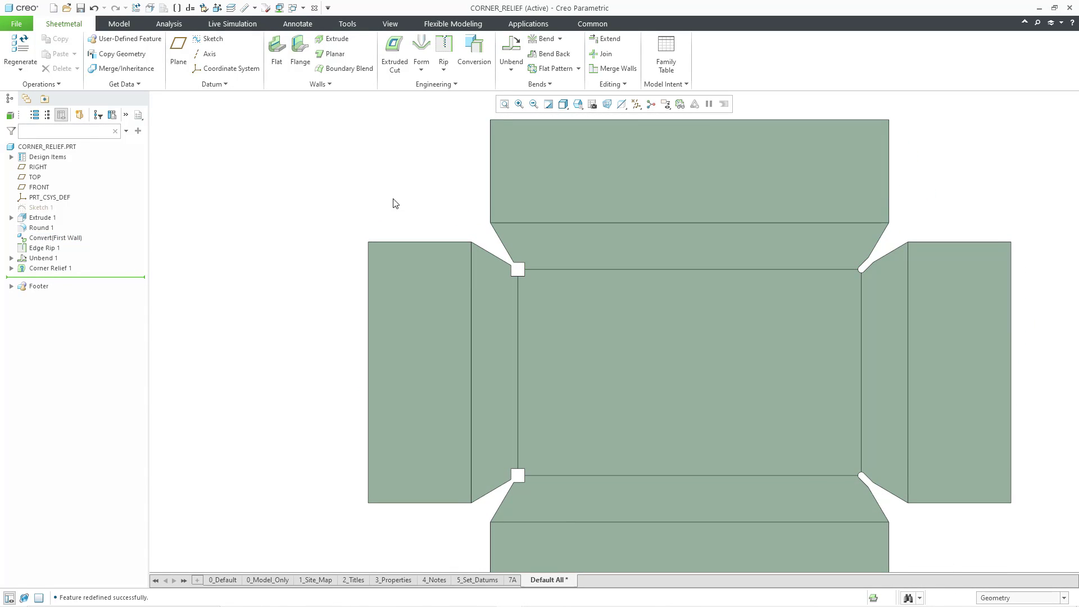